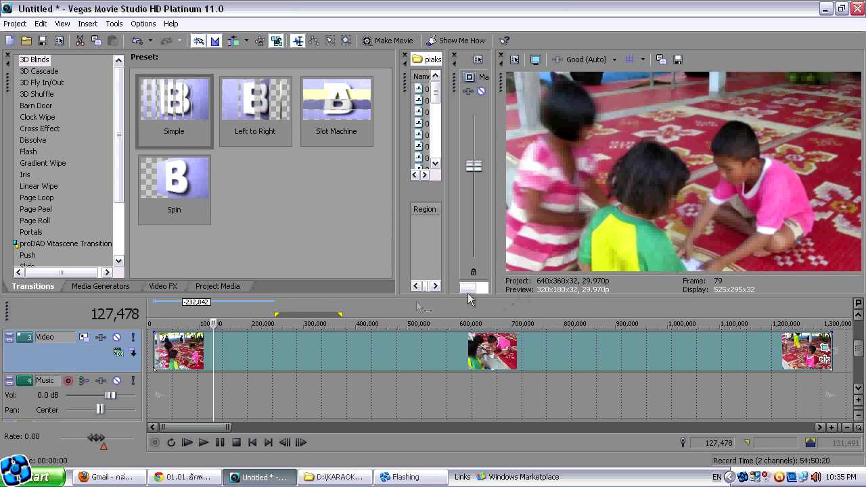
Insert a new video track above the Video track, move the clip onto it, and copy the clip back to the Video track.
right_click(71, 357)
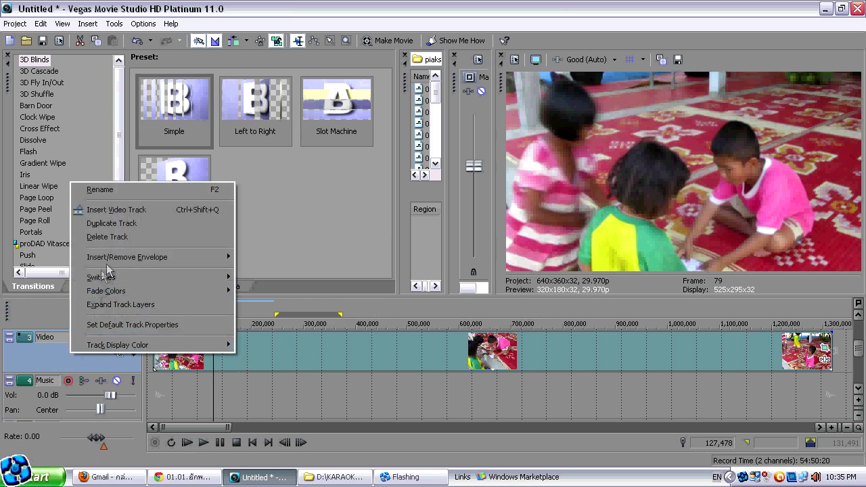
click(111, 210)
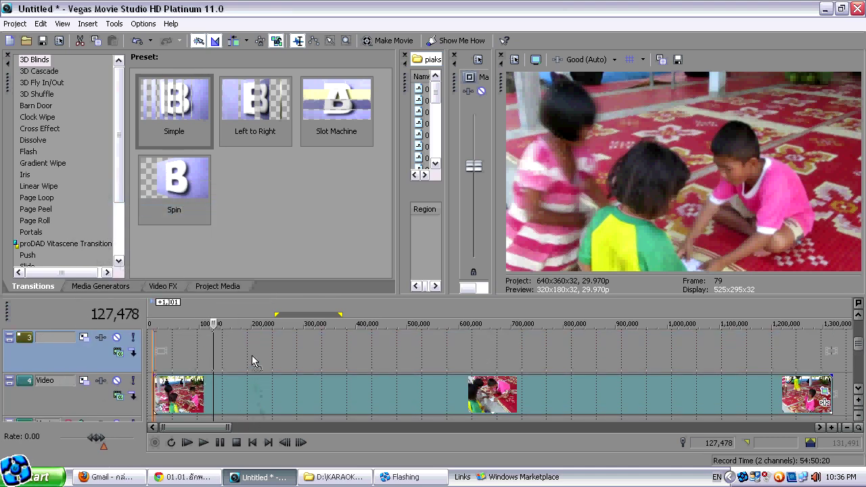
drag(251, 404, 252, 351)
click(276, 343)
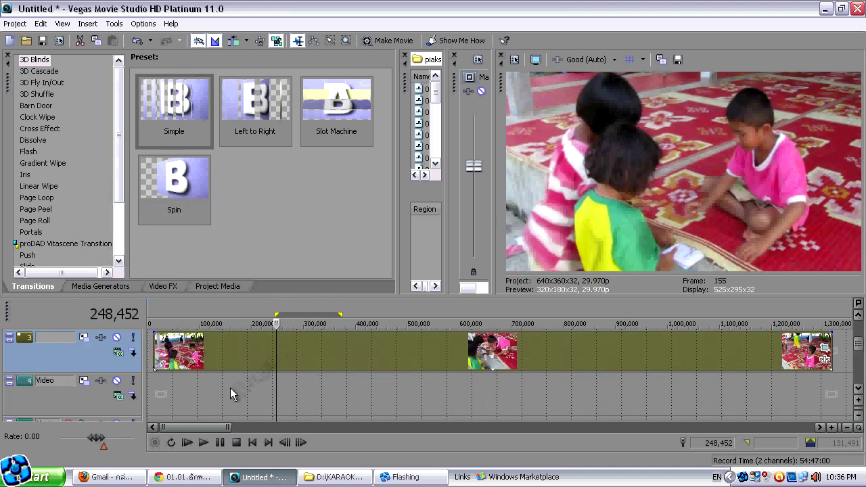
click(227, 358)
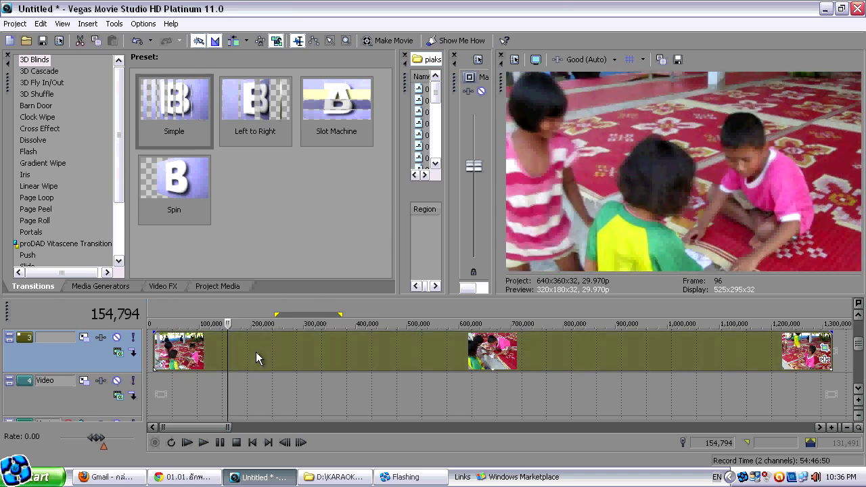
drag(256, 351, 256, 391)
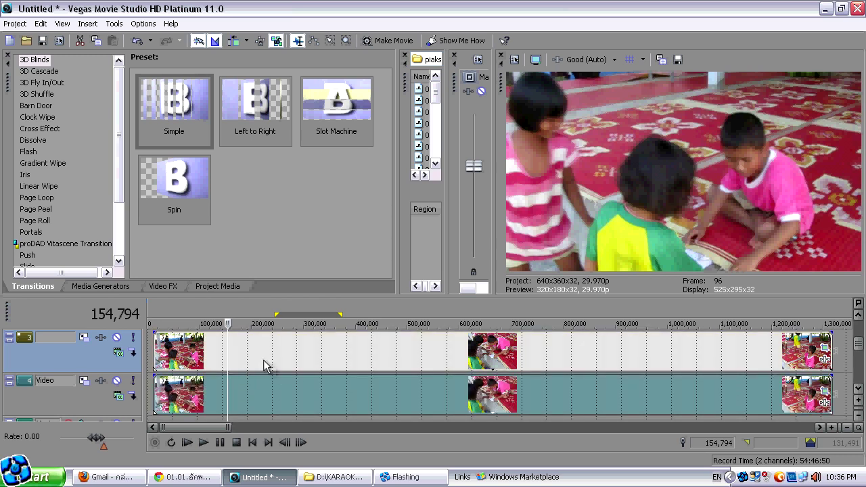
Mute the lower Video track and add the Sony Cookie Cutter effect to the clip on the new upper track.
click(116, 382)
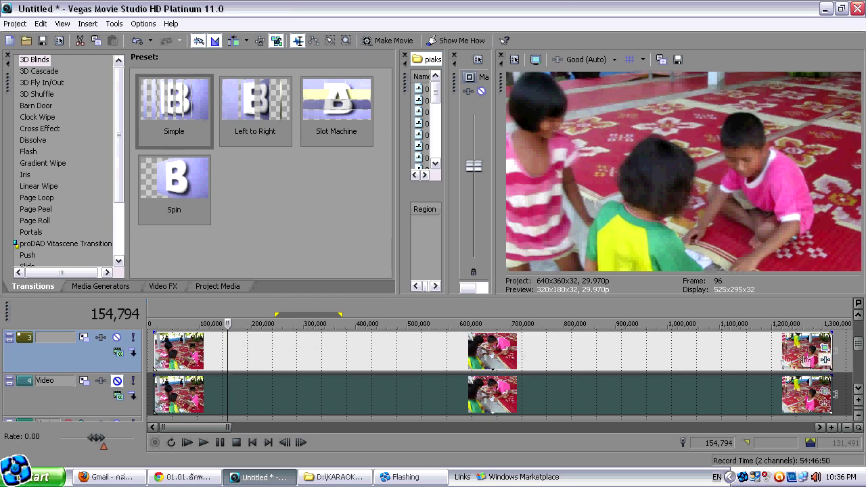
click(819, 358)
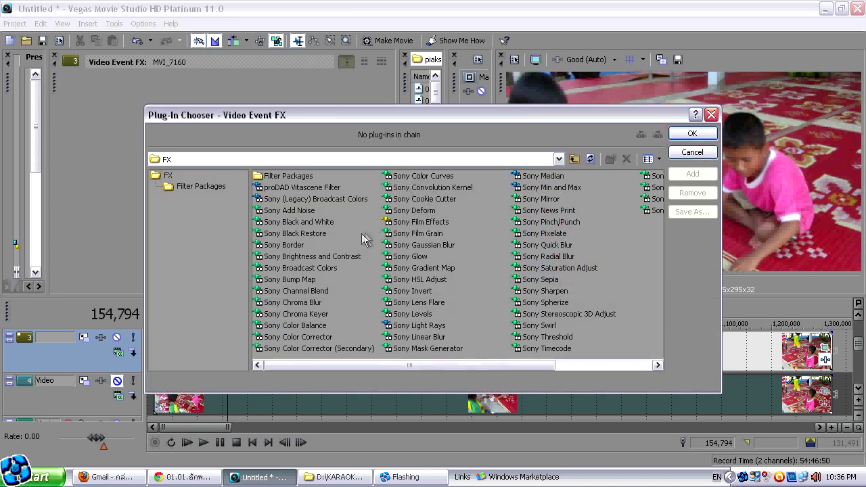
click(428, 200)
click(693, 174)
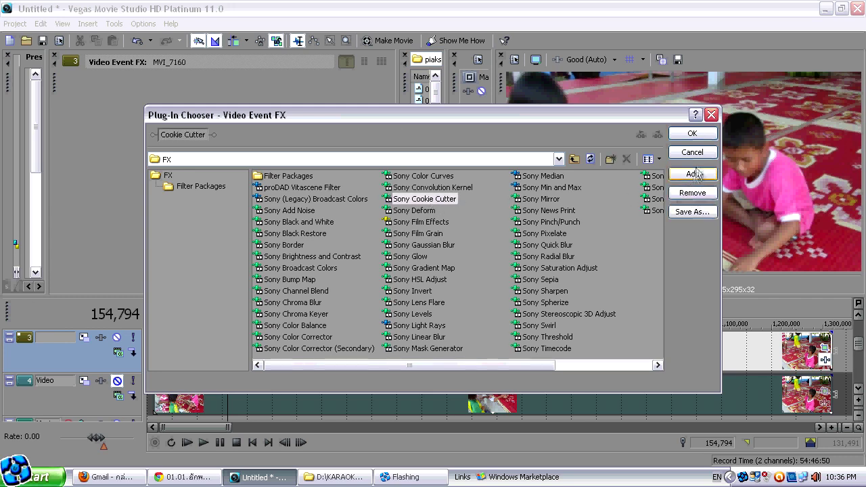
click(692, 133)
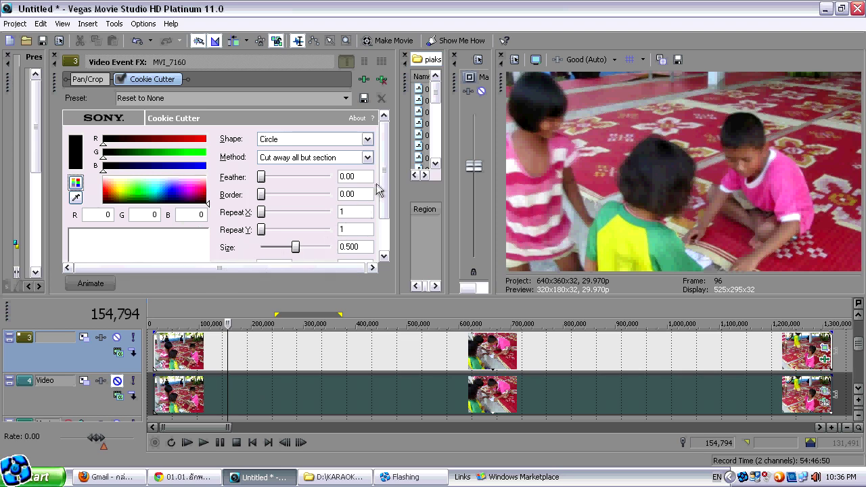
Shrink the Cookie Cutter circle to size 0.050 and center it over the boy's face at X 0.662, Y 0.426.
drag(383, 191, 383, 226)
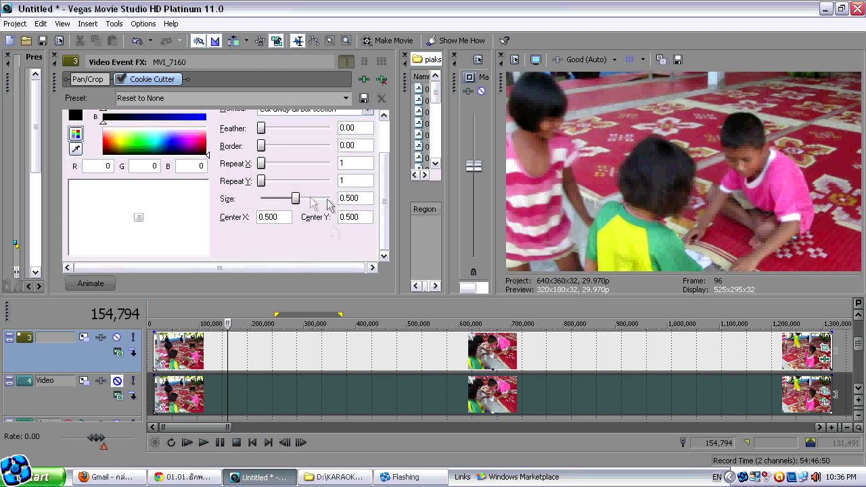
scroll(380, 217, up, 1)
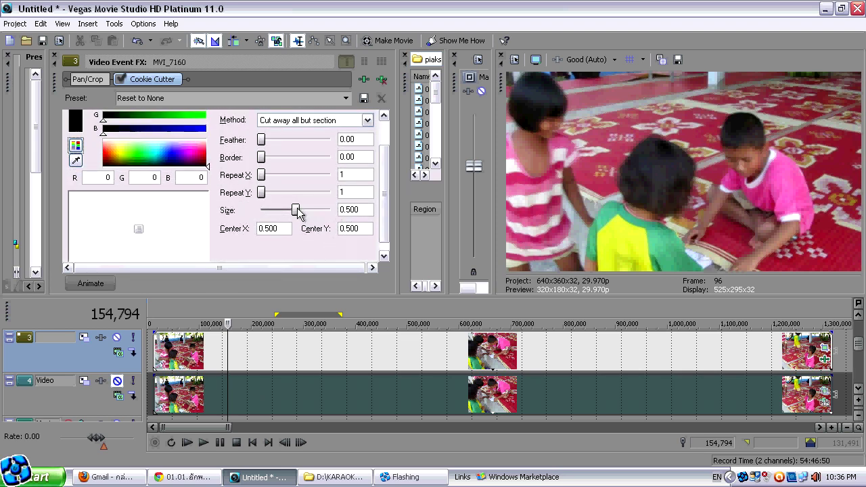
drag(295, 214, 276, 215)
drag(131, 240, 159, 225)
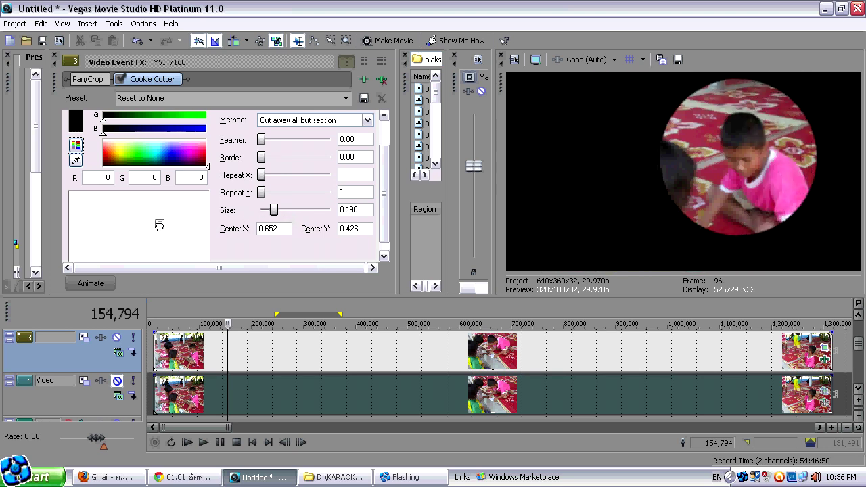
drag(270, 218, 269, 215)
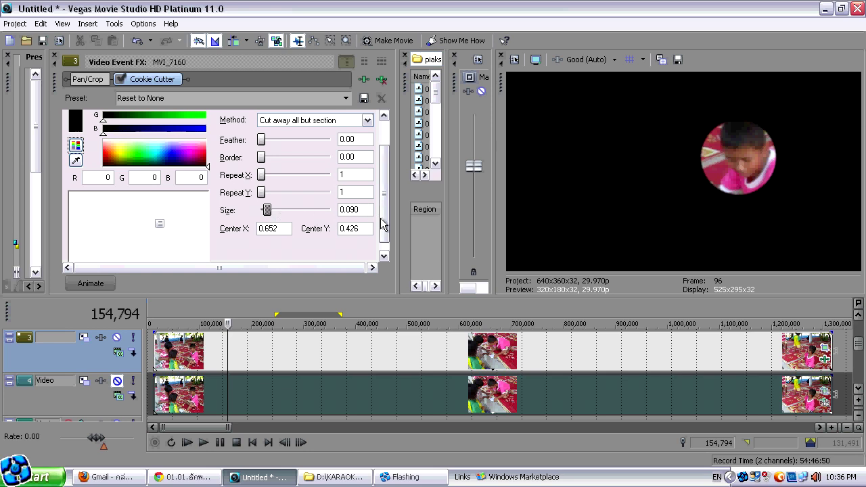
scroll(384, 225, up, 1)
drag(162, 230, 161, 229)
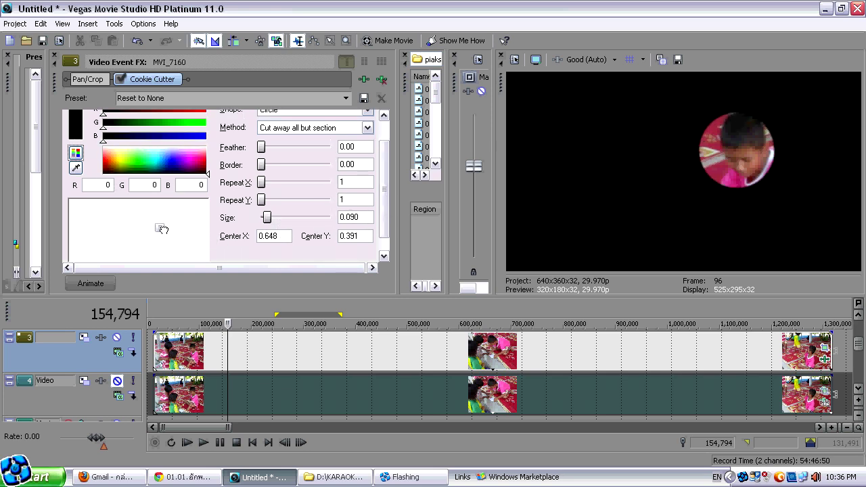
drag(269, 218, 265, 218)
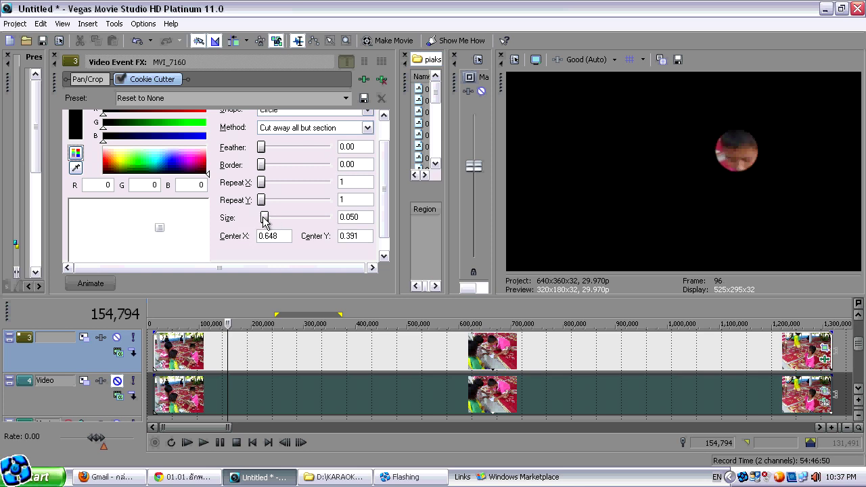
drag(160, 226, 162, 230)
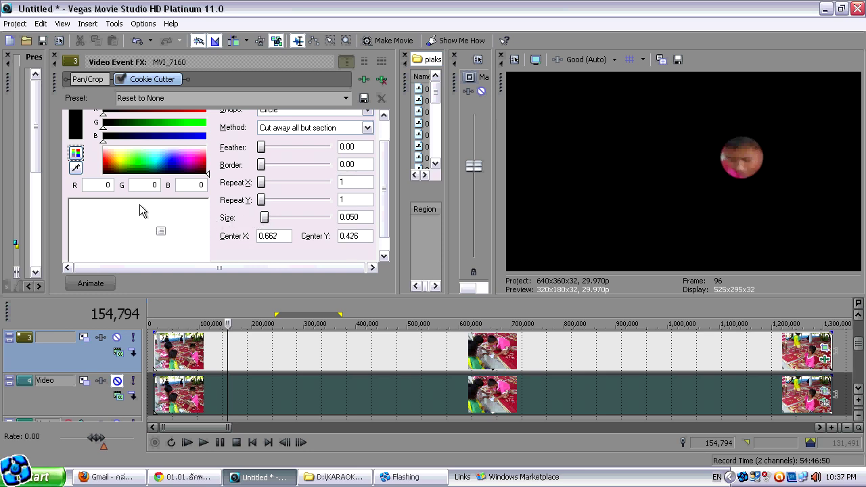
Toggle the lower Video track's mute to compare the full picture with the circular cut-out, ending with the track muted.
click(117, 382)
click(117, 382)
click(117, 382)
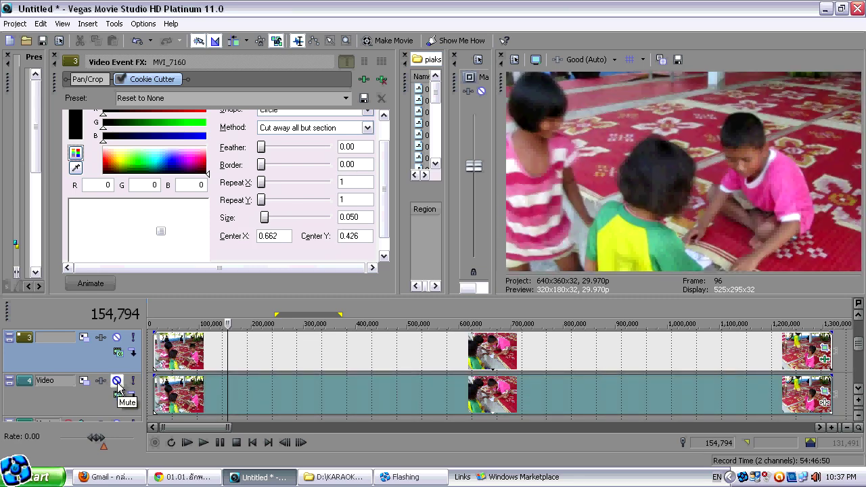
click(117, 381)
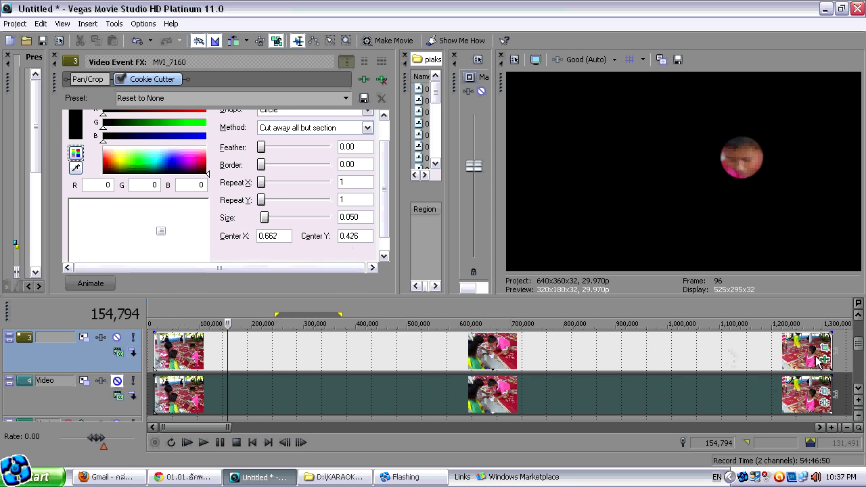
Add Sony Gaussian Blur to the upper clip with a vertical range of 0.061, and unmute the lower Video track.
click(364, 80)
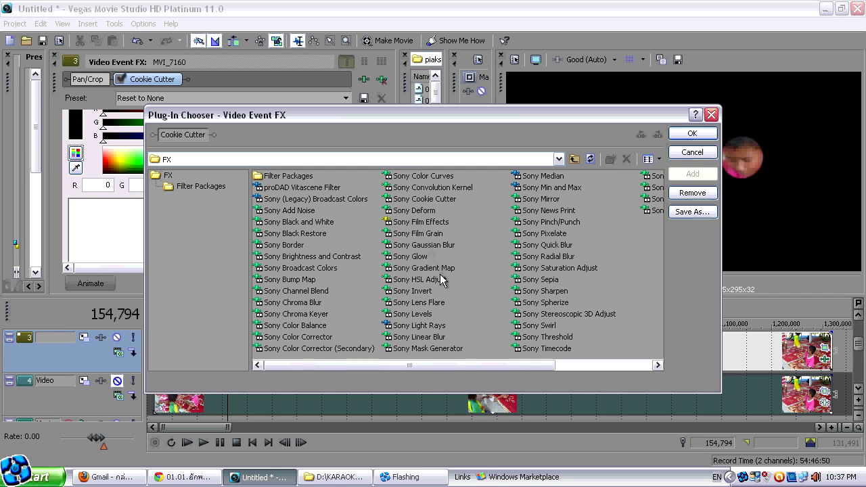
click(434, 245)
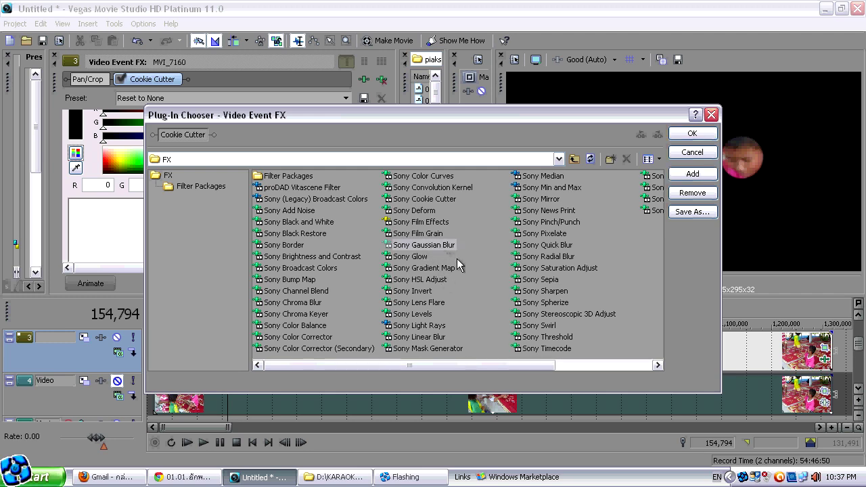
click(692, 174)
click(692, 135)
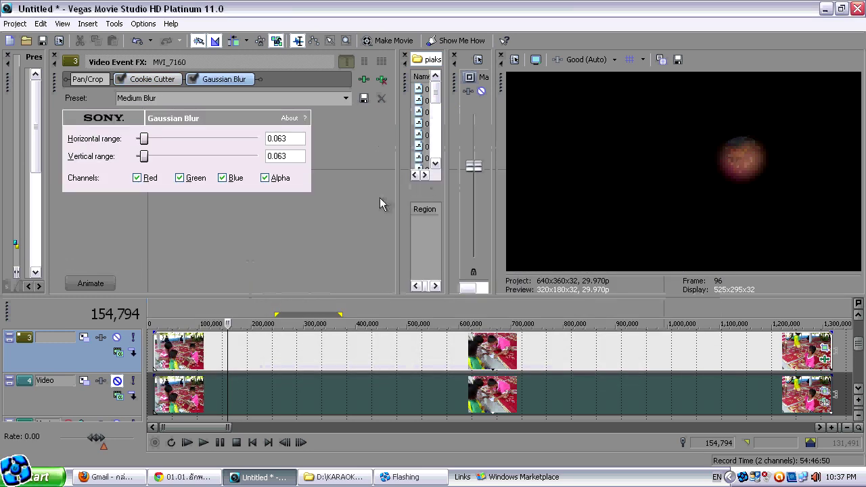
mouse_move(147, 157)
mouse_down()
mouse_move(172, 158)
mouse_move(138, 157)
mouse_move(149, 158)
mouse_up()
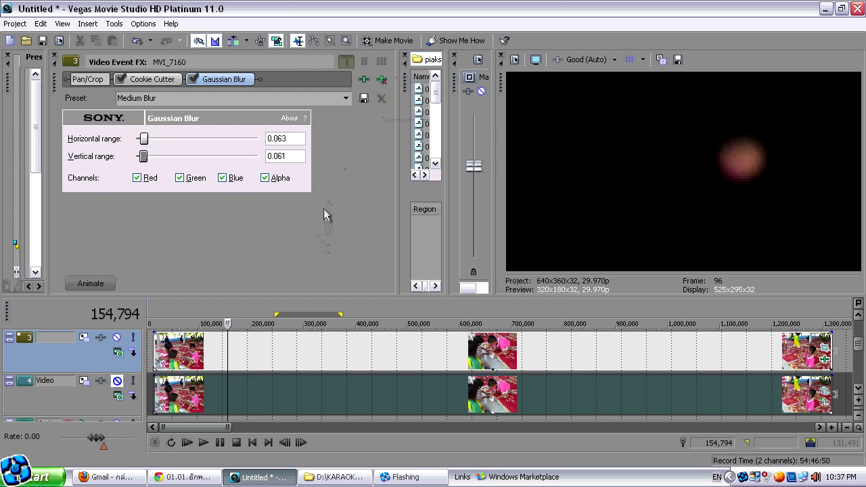
click(117, 381)
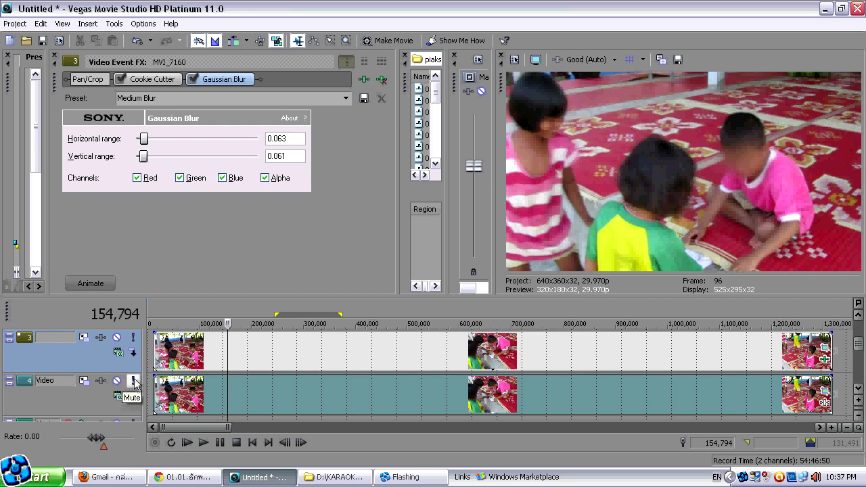
Preview several points along the clip to check whether the blurred circle stays over the boy's face.
click(196, 352)
click(259, 370)
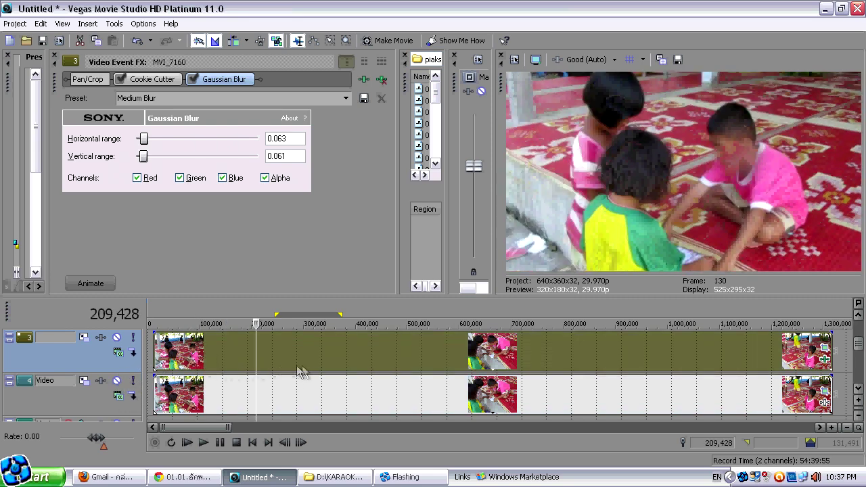
click(310, 370)
click(311, 383)
click(258, 385)
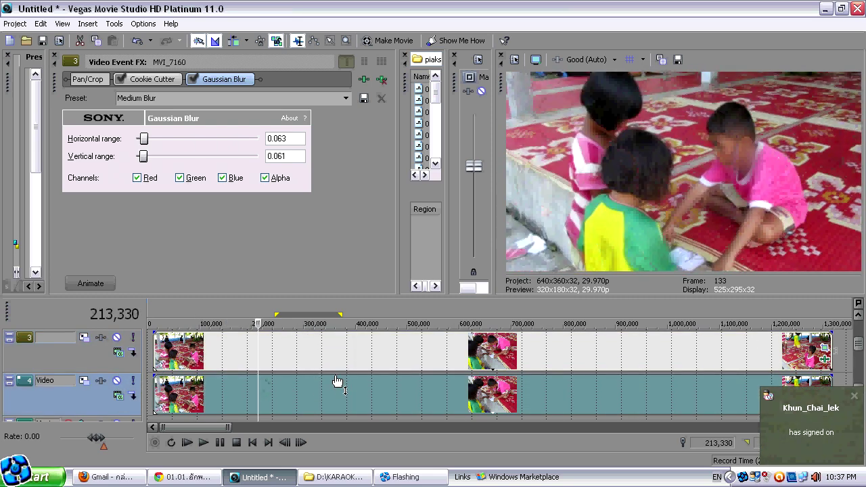
click(311, 387)
click(254, 372)
click(229, 371)
click(173, 372)
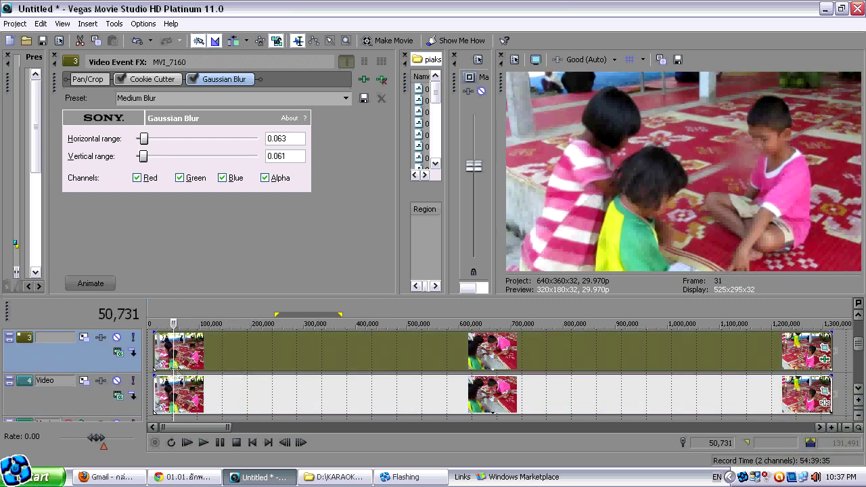
click(161, 362)
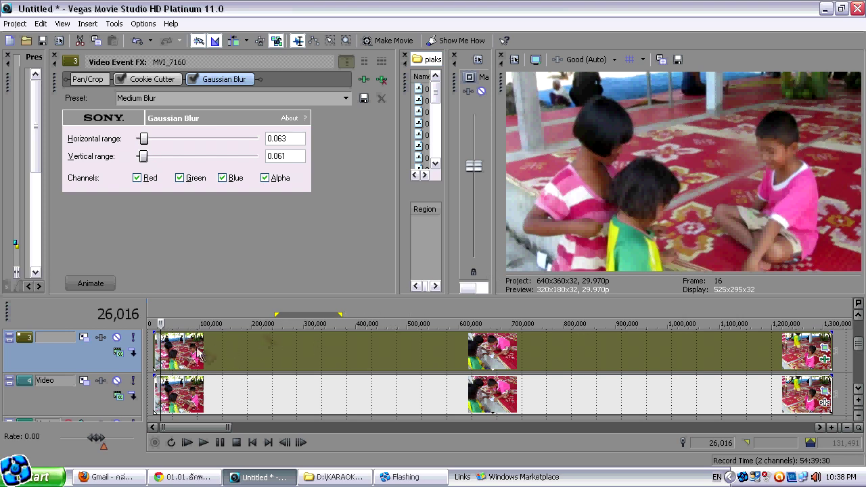
Show the Cookie Cutter effect's keyframe timeline and place the playhead near the start of the clip.
click(138, 80)
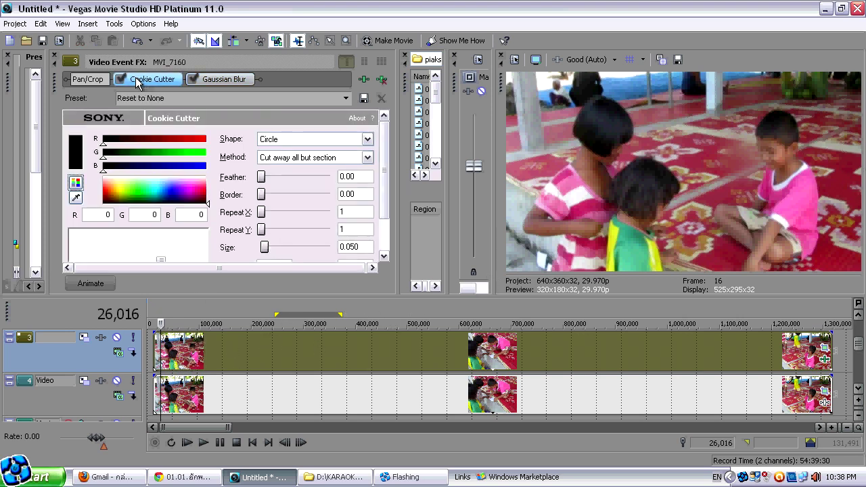
click(90, 283)
click(156, 359)
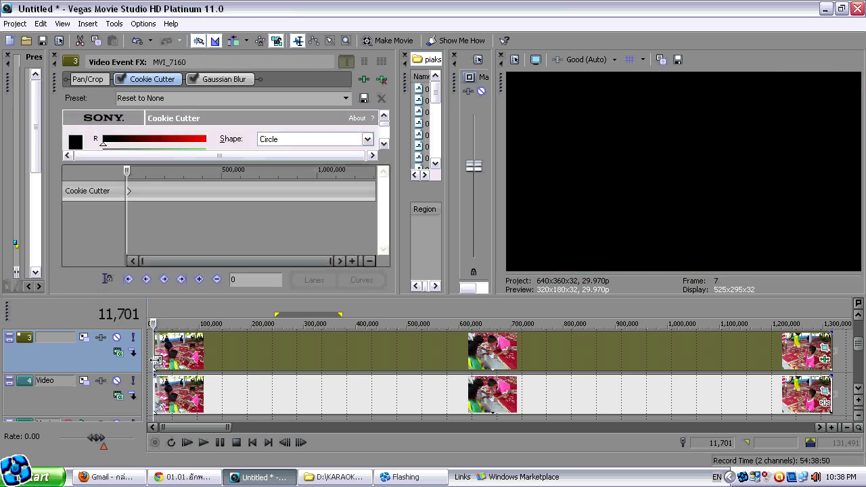
click(162, 365)
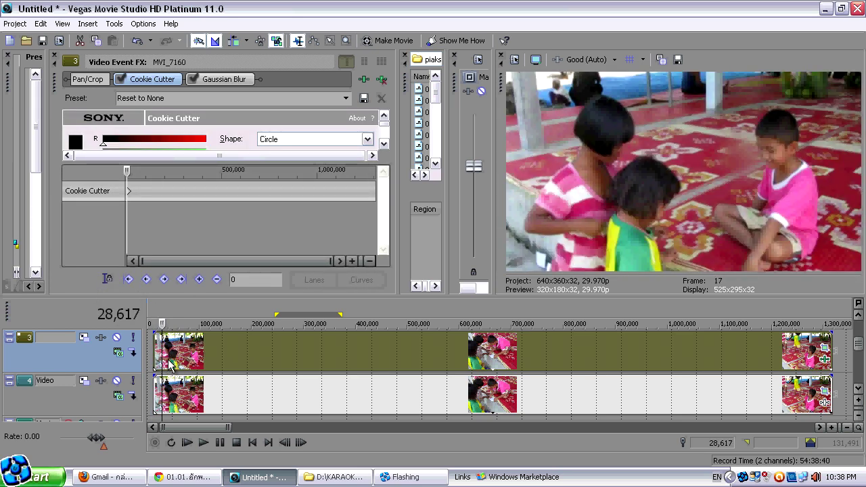
Check the blur's alignment with the boy's face at further points in the clip, and narrow the effect settings panel.
click(335, 367)
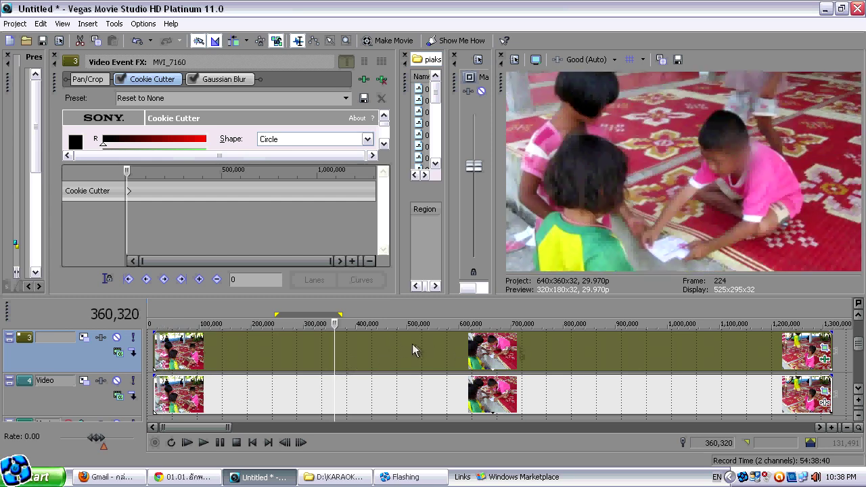
click(358, 364)
click(278, 362)
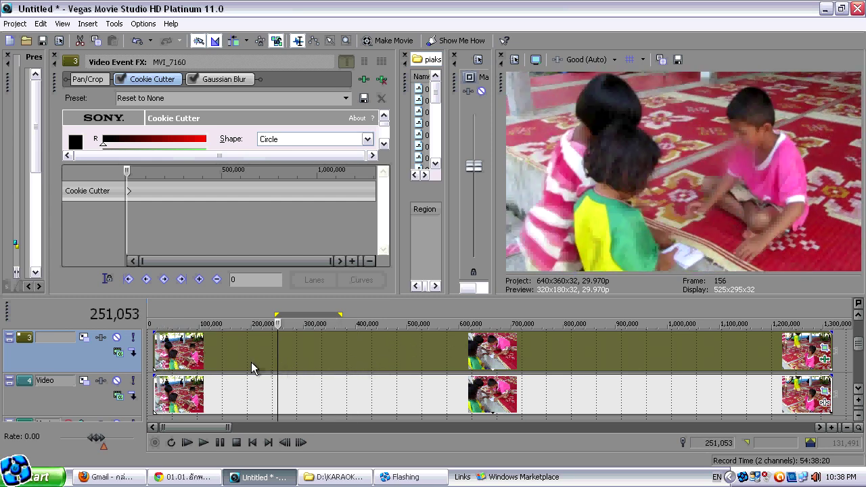
click(251, 364)
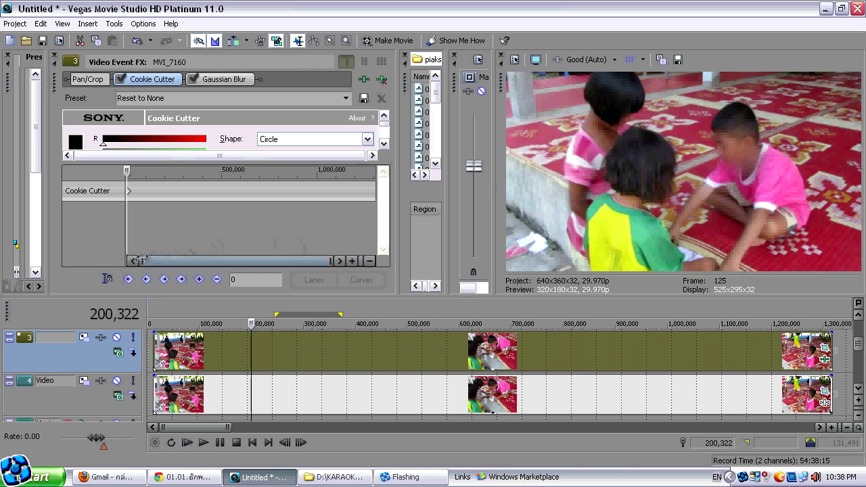
drag(47, 219, 144, 227)
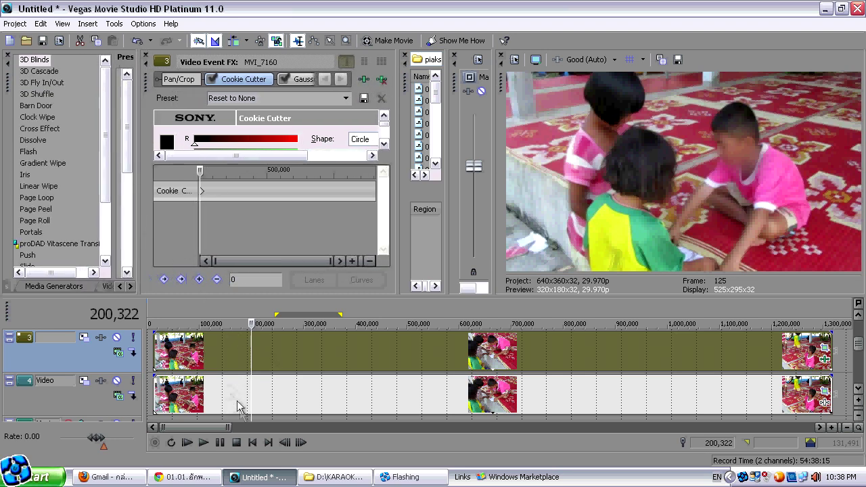
click(227, 368)
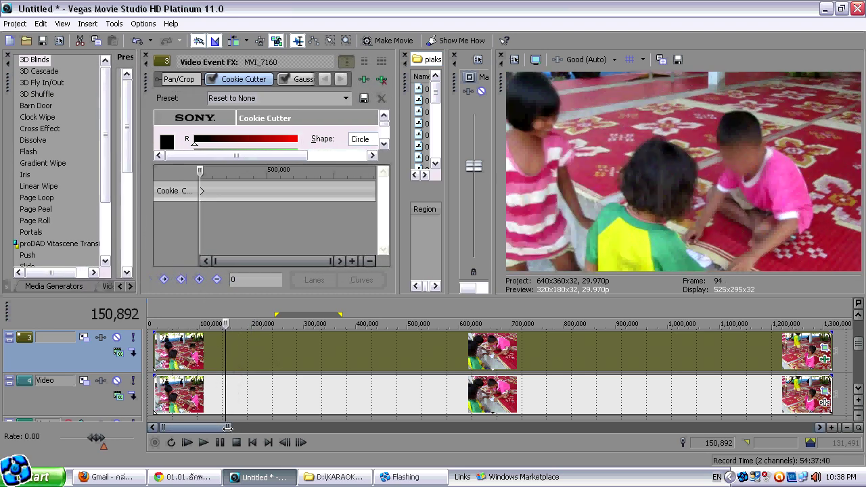
Split the clips on both video tracks at position 202,924 and delete everything after the cut.
click(254, 353)
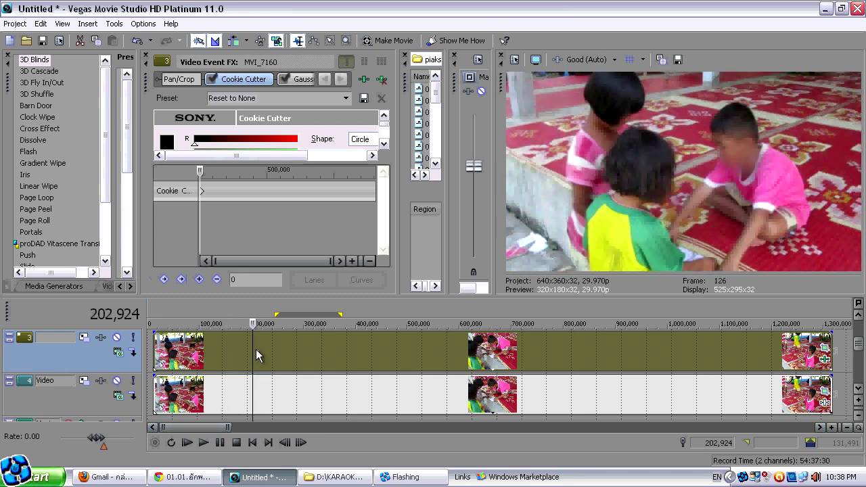
key(ctrl+v)
click(234, 384)
key(ctrl+v)
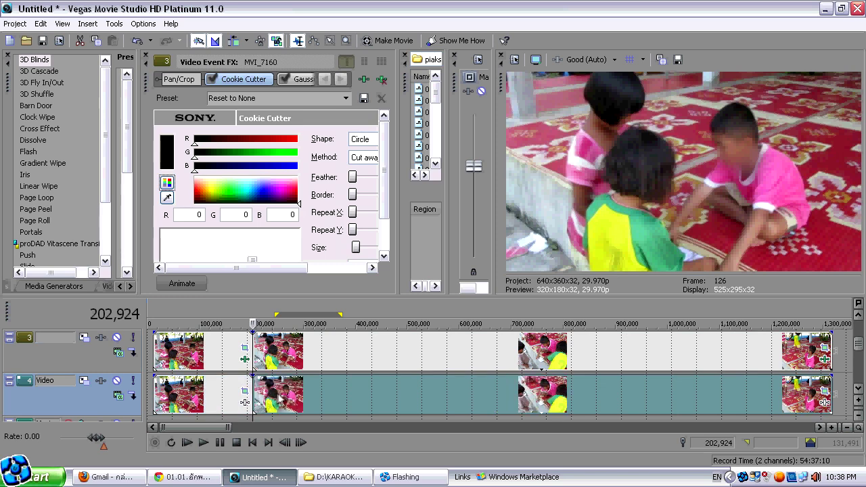
click(322, 364)
key(space)
key(ctrl+z)
key(ctrl+z)
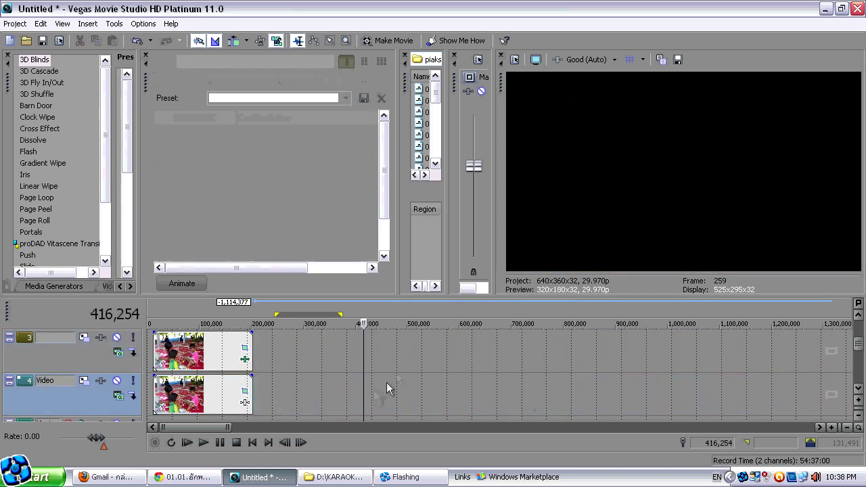
Widen the shortened upper clip's effect settings panel and show the Cookie Cutter keyframe timeline across the clip's full length.
click(218, 356)
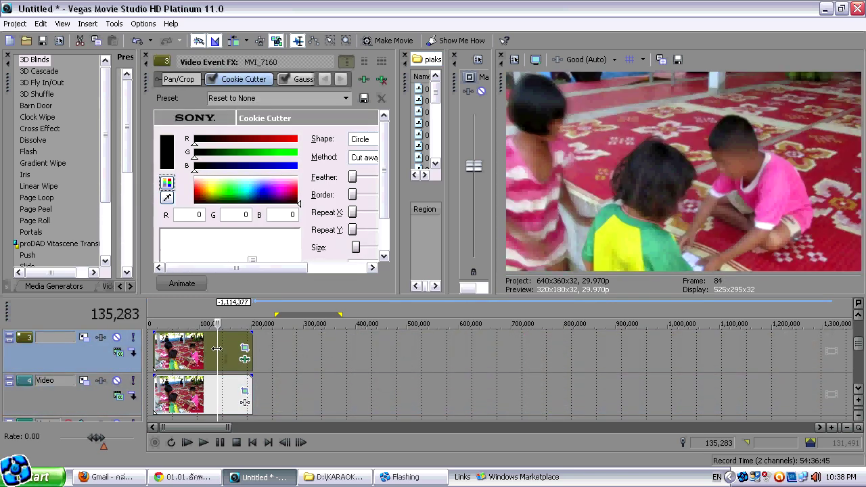
drag(229, 427, 200, 427)
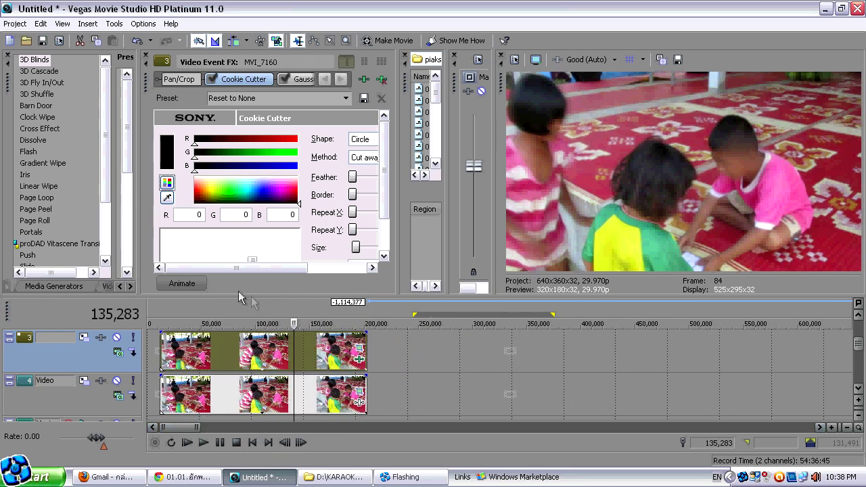
drag(298, 268, 235, 270)
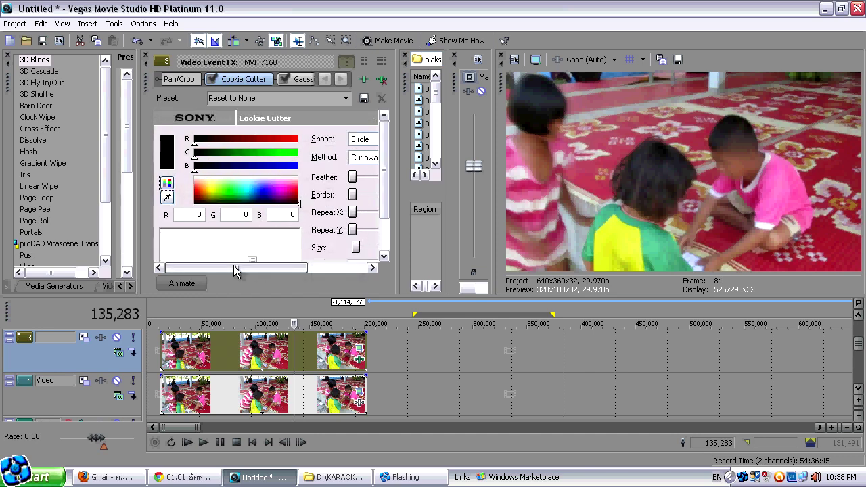
drag(397, 239, 473, 239)
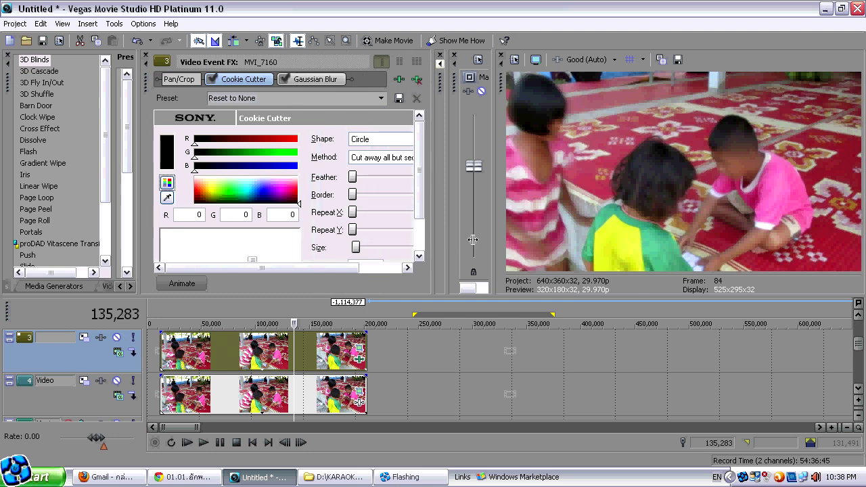
drag(422, 211, 421, 255)
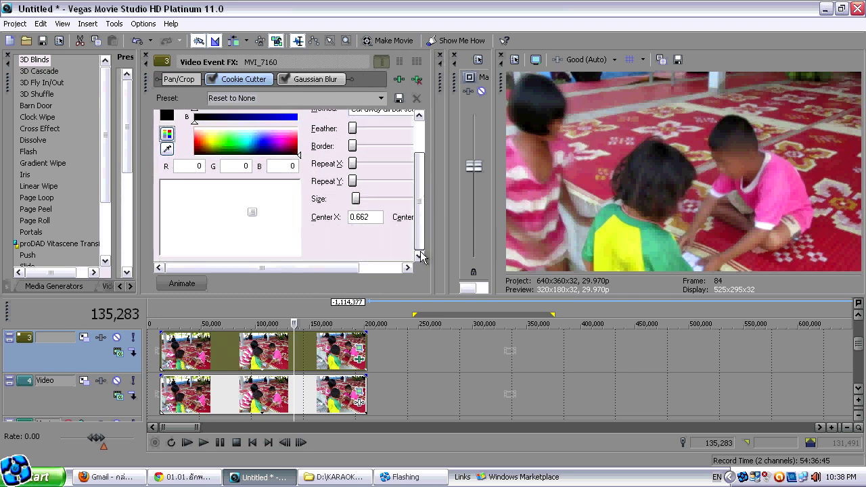
click(182, 284)
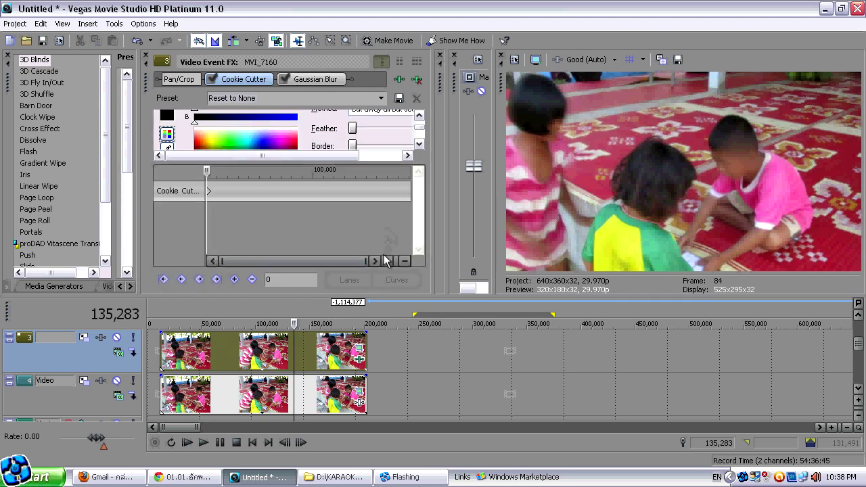
drag(206, 260, 180, 260)
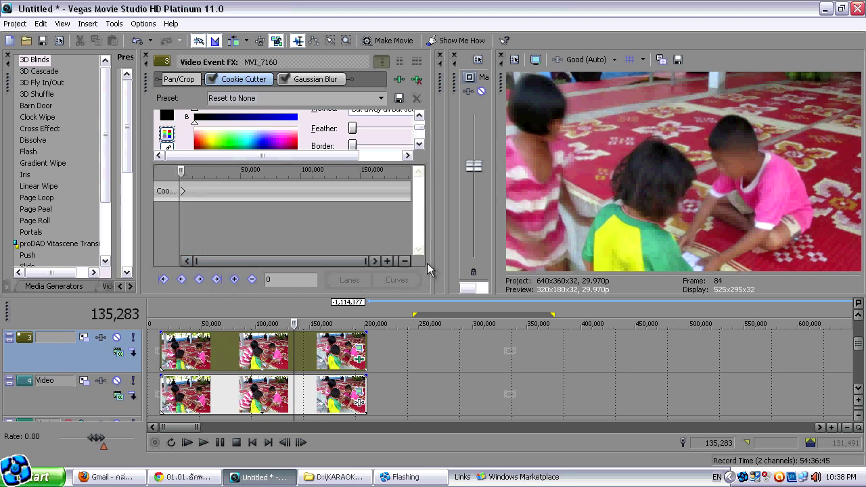
Adjust the effect settings panel's width and enlarge the Cookie Cutter parameter area above its keyframe timeline.
mouse_move(433, 261)
mouse_down()
mouse_move(378, 262)
mouse_move(438, 263)
mouse_up()
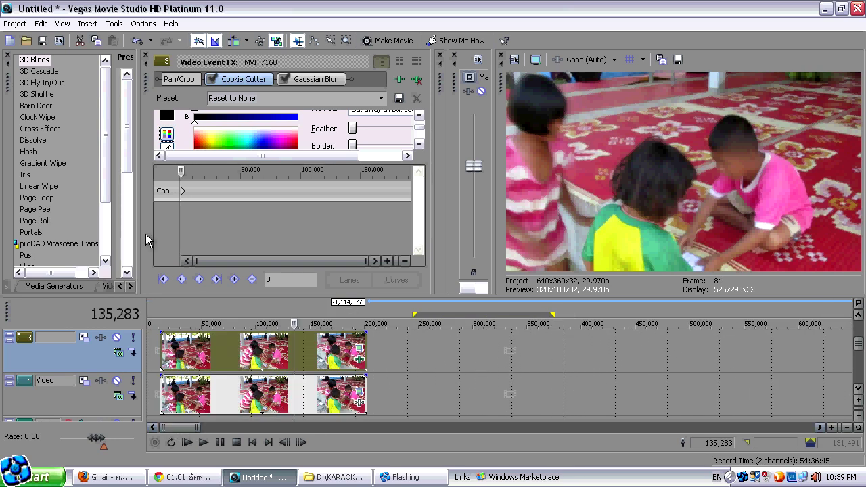
drag(132, 239, 100, 235)
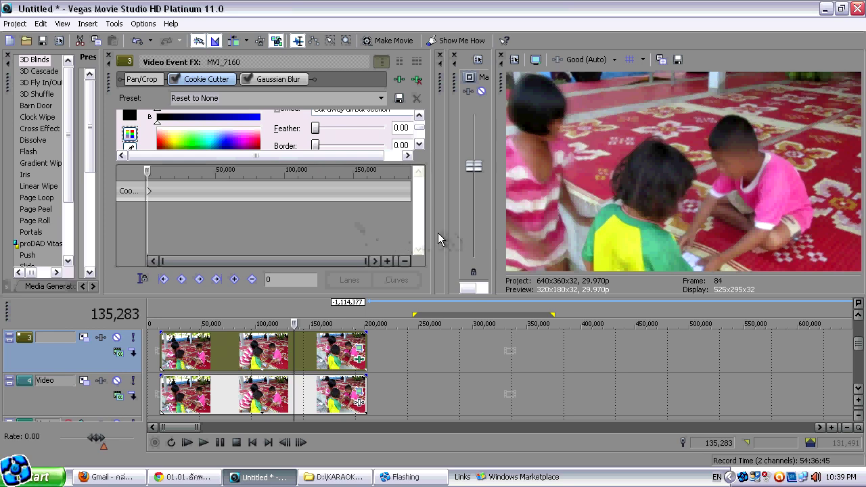
drag(433, 233, 425, 233)
drag(410, 232, 385, 232)
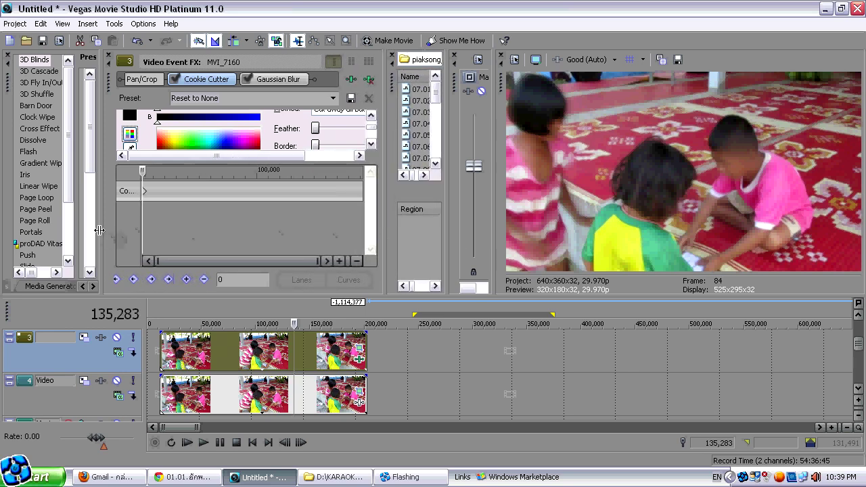
mouse_move(100, 232)
mouse_down()
mouse_move(118, 233)
mouse_move(108, 232)
mouse_up()
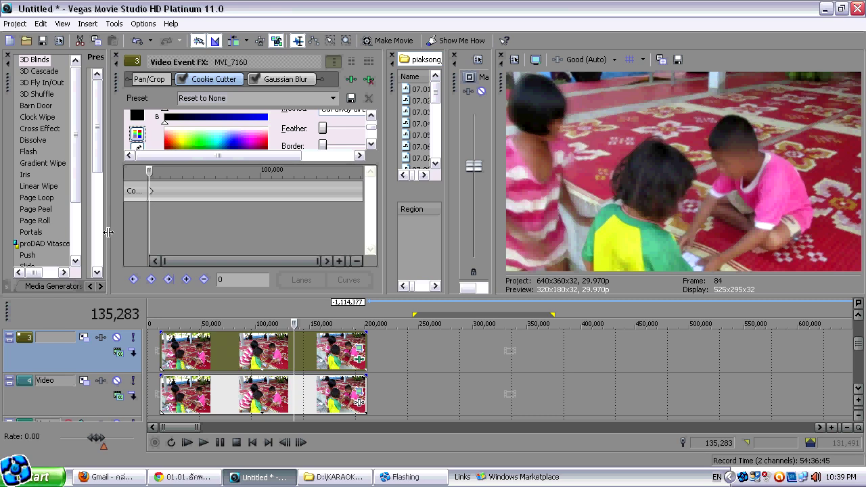
drag(236, 163, 235, 218)
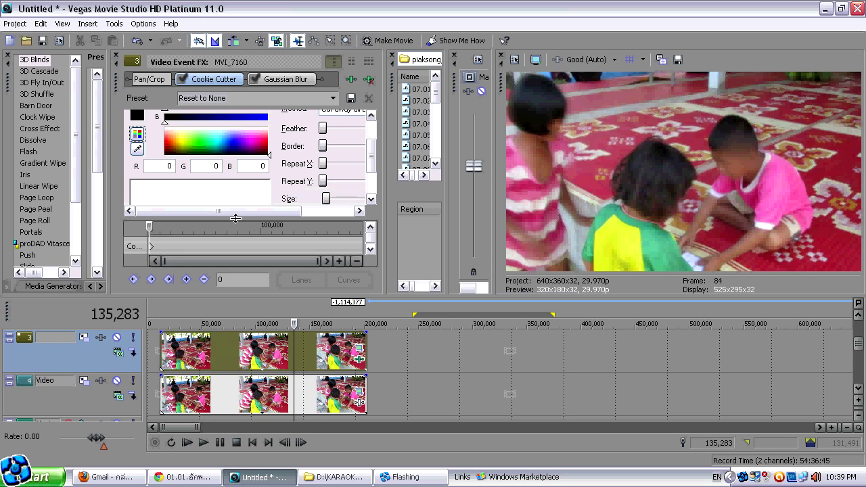
At timeline position 34,936, add a Cookie Cutter keyframe at 20,232 and move the circle onto the boy's face with Center X 0.743.
click(173, 351)
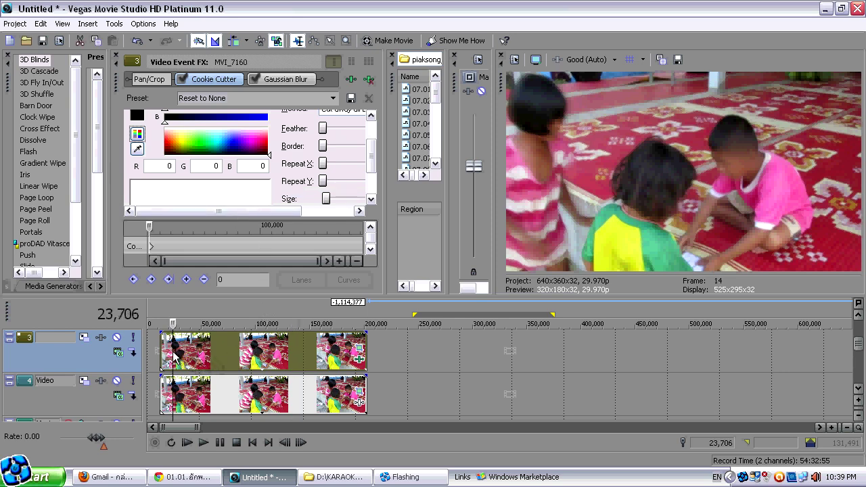
click(165, 363)
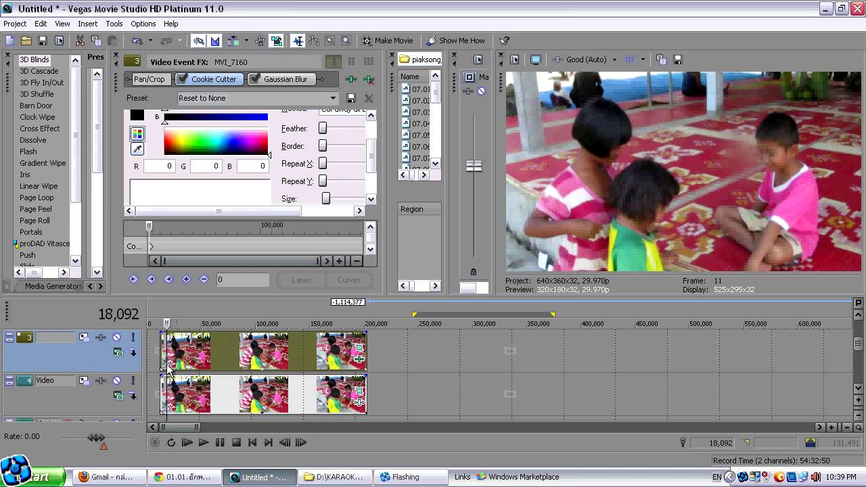
click(178, 365)
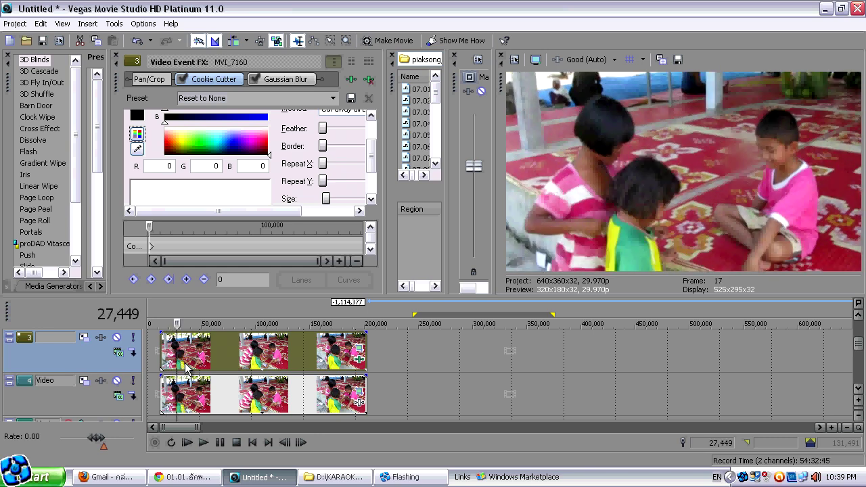
click(184, 362)
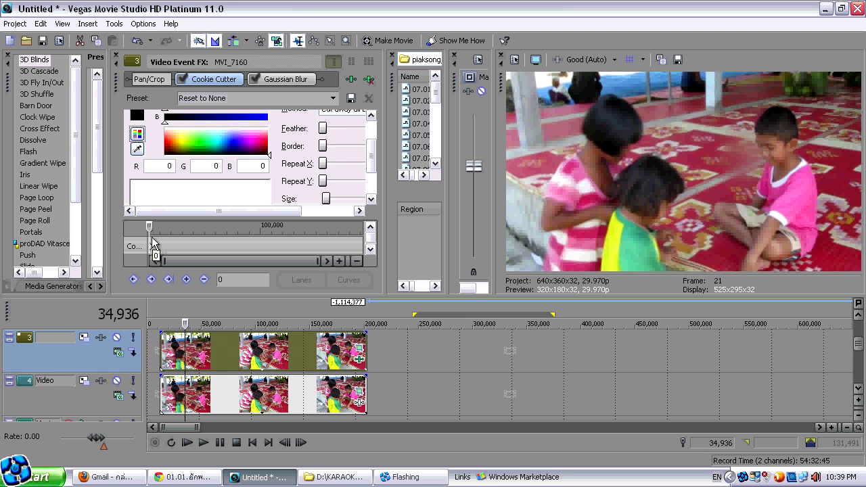
drag(110, 235, 126, 234)
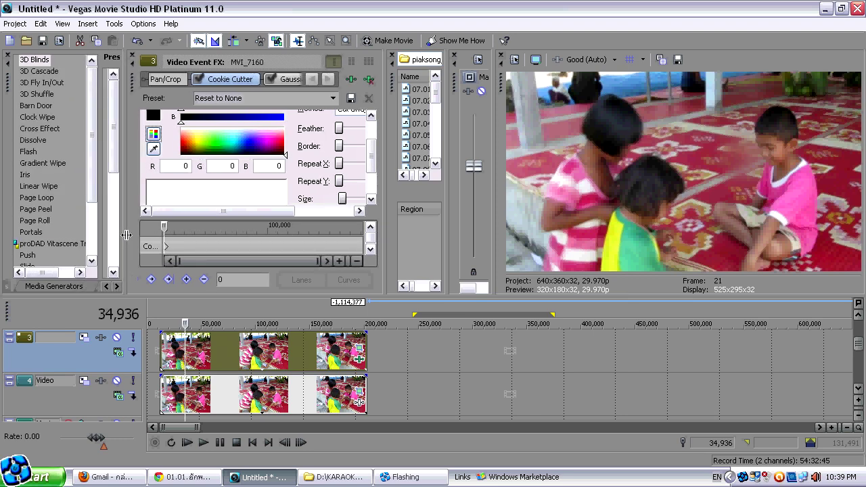
drag(164, 227, 187, 234)
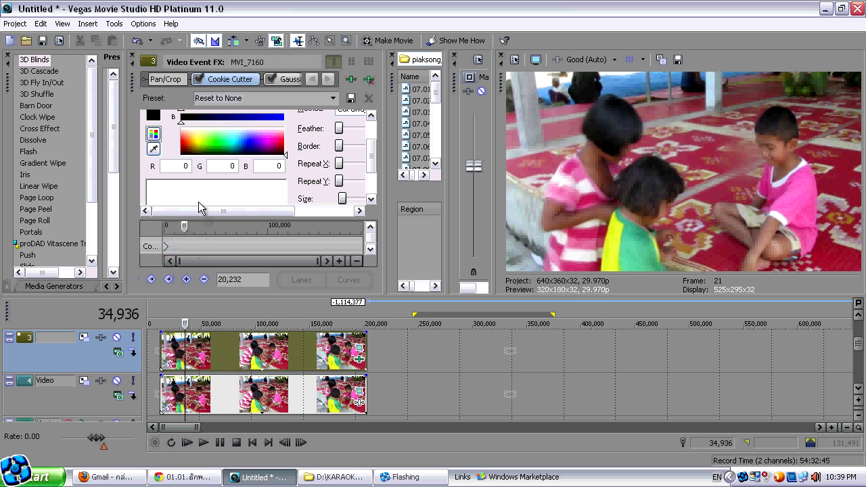
scroll(373, 177, down, 1)
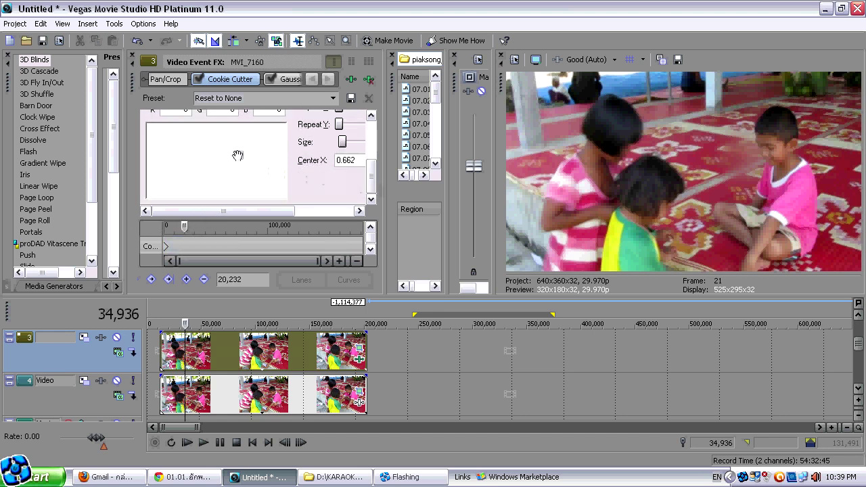
drag(234, 157, 249, 152)
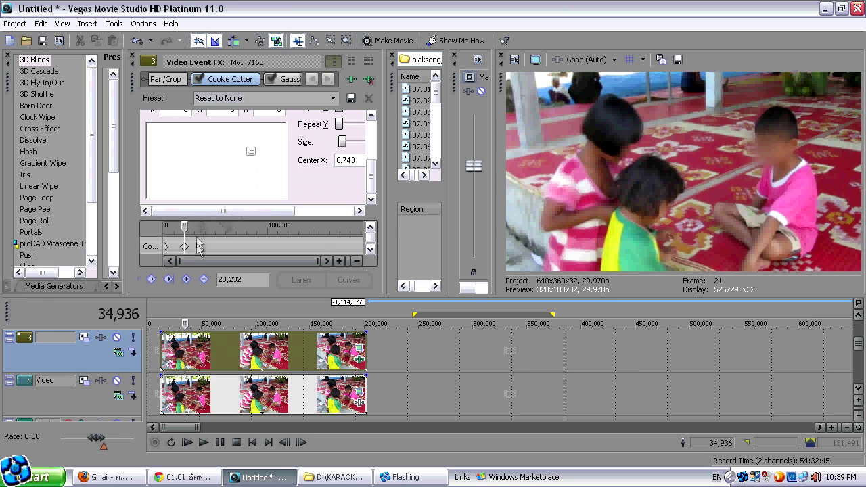
Add Cookie Cutter keyframes at 11,095 with Center X 0.733 and at 28,063 with Center X 0.738, keeping the circle over the boy's face.
click(174, 347)
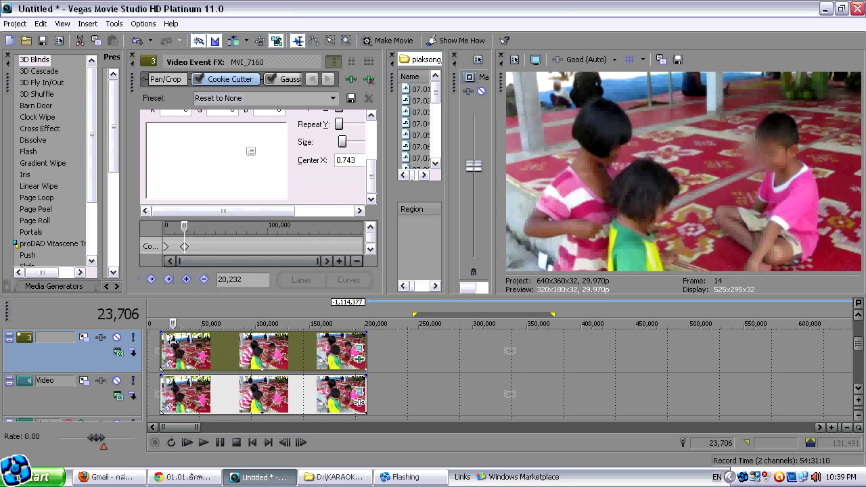
drag(185, 227, 176, 232)
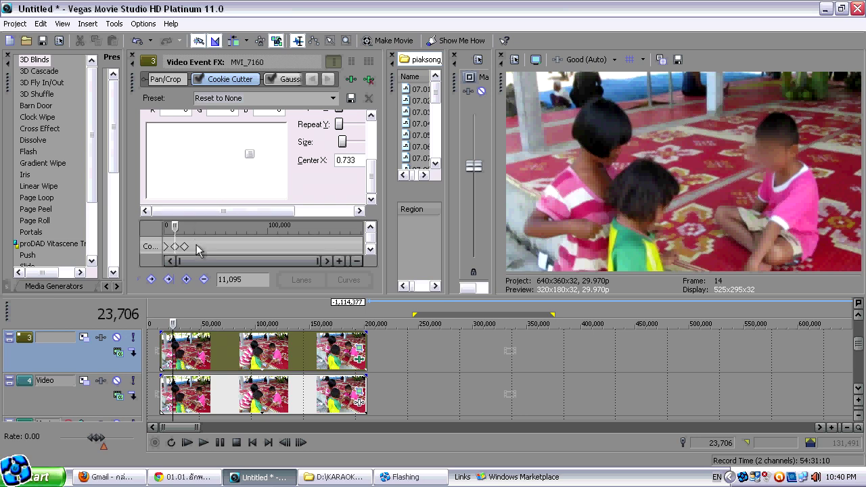
key(space)
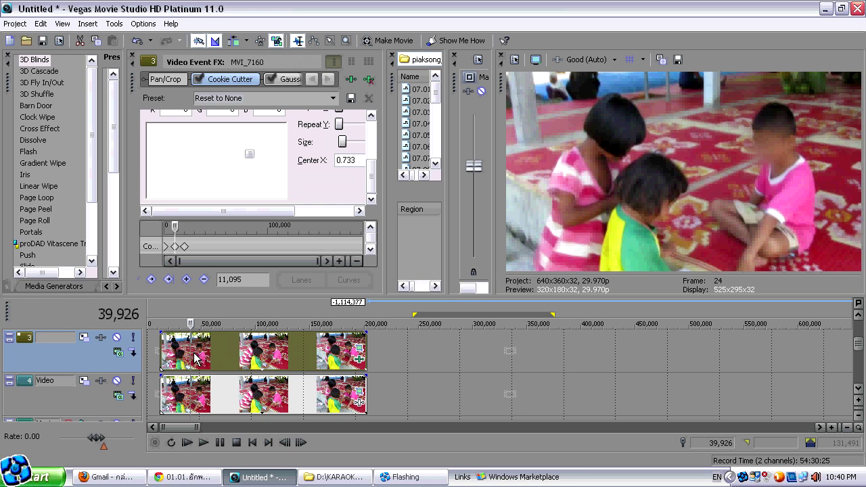
drag(177, 231, 195, 232)
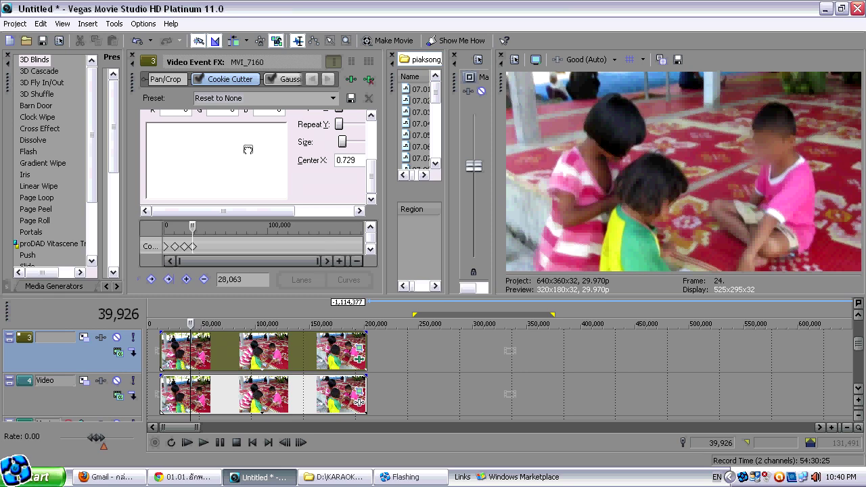
Play on to position 53,857 and add a Cookie Cutter keyframe at 37,200 with the circle on the boy's face at Center X 0.720.
key(space)
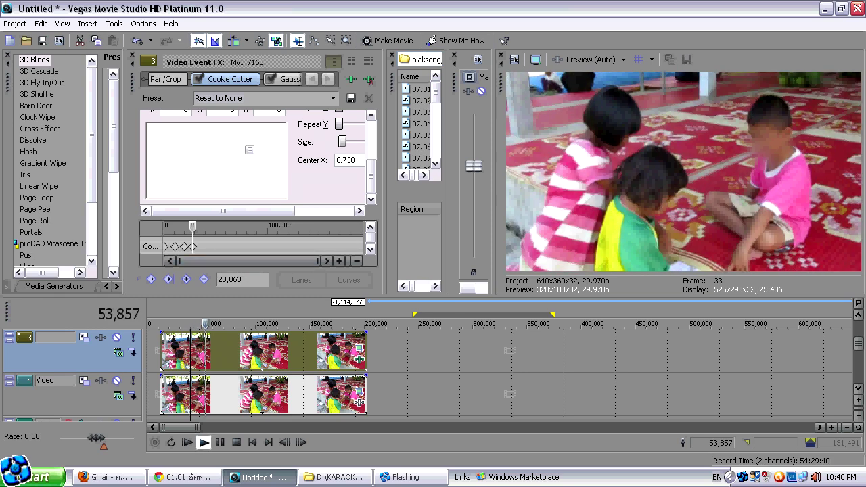
click(201, 229)
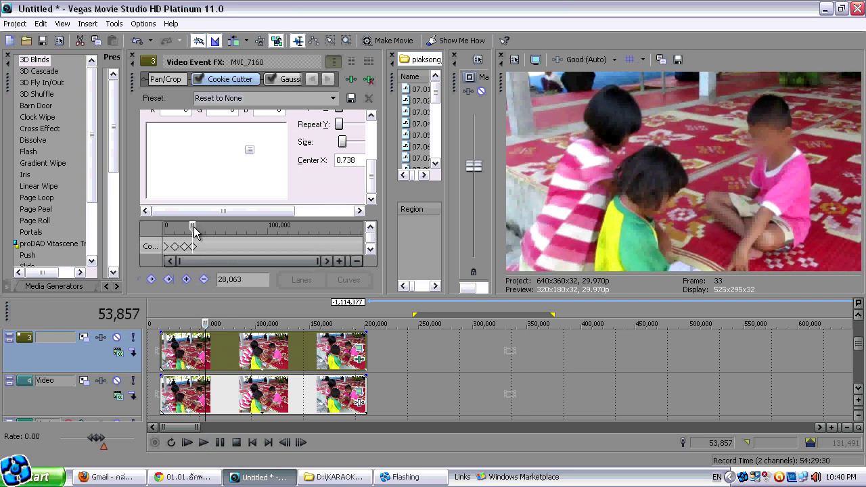
click(202, 229)
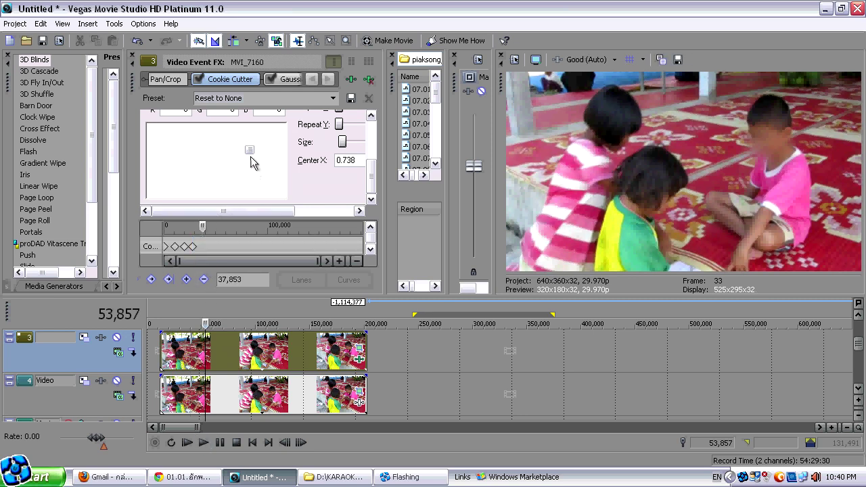
drag(246, 150, 243, 152)
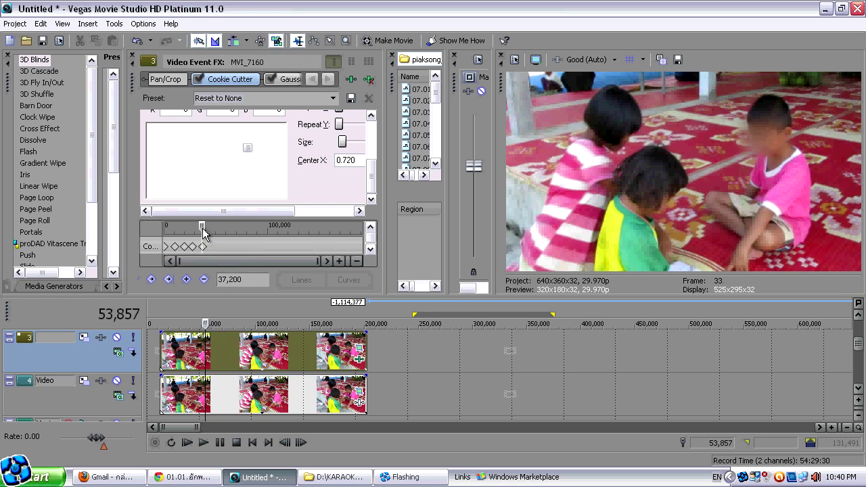
Play on to position 104,672 and add a Cookie Cutter keyframe at 93,980, moving the circle onto the boy's face with Center X 0.638.
click(203, 442)
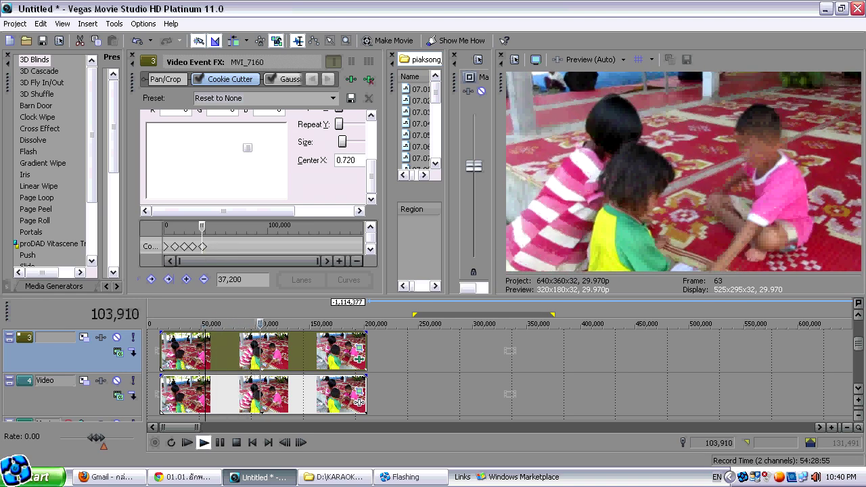
click(257, 322)
key(Return)
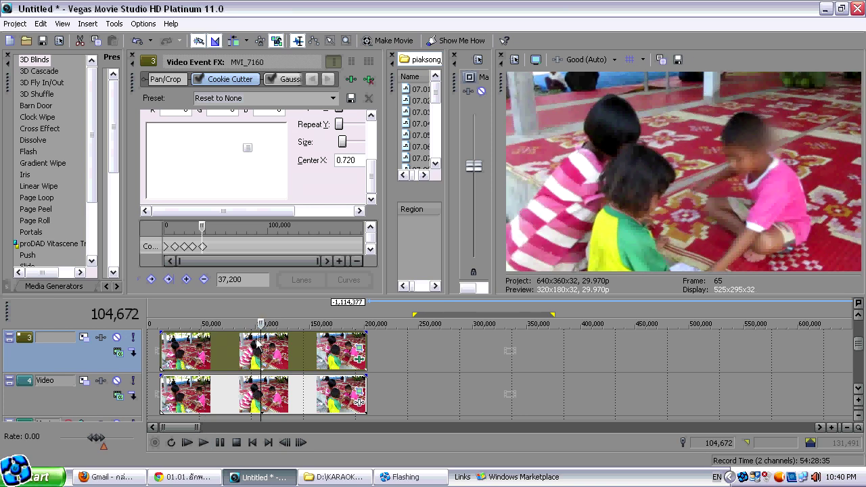
drag(204, 230, 264, 236)
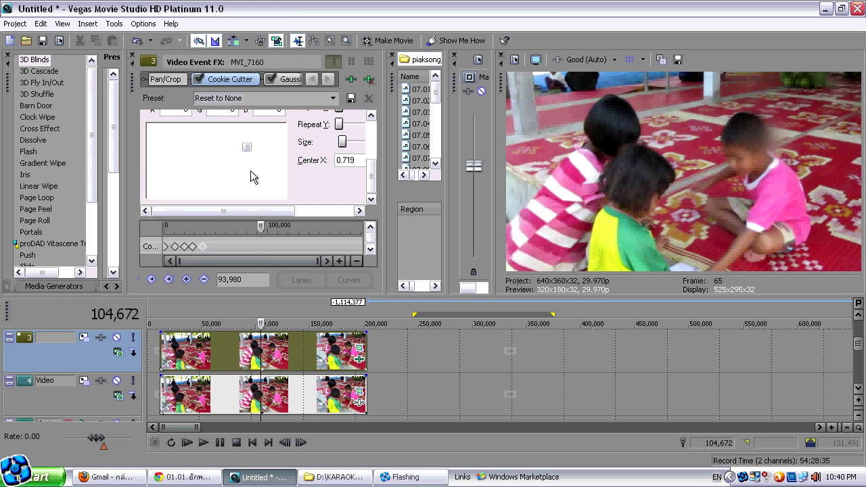
drag(232, 161, 234, 158)
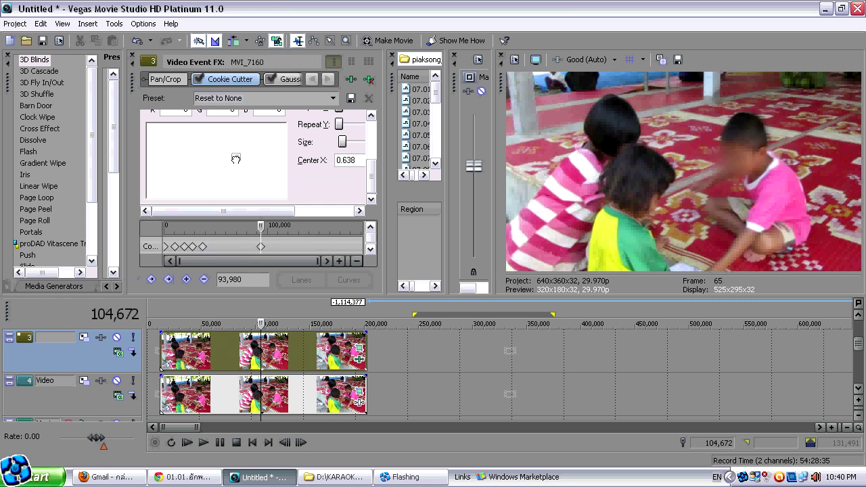
Play on to position 142,469 and add a Cookie Cutter keyframe at 131,180, moving the circle onto the boy's face with Center X 0.619.
key(space)
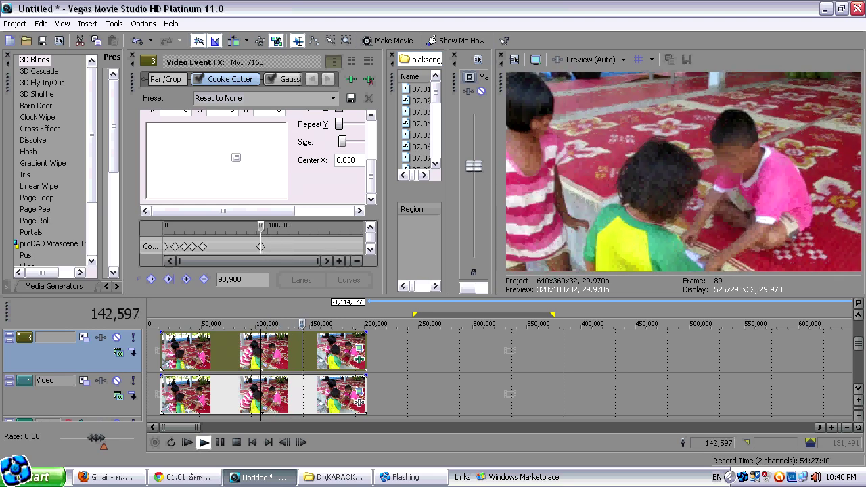
key(Return)
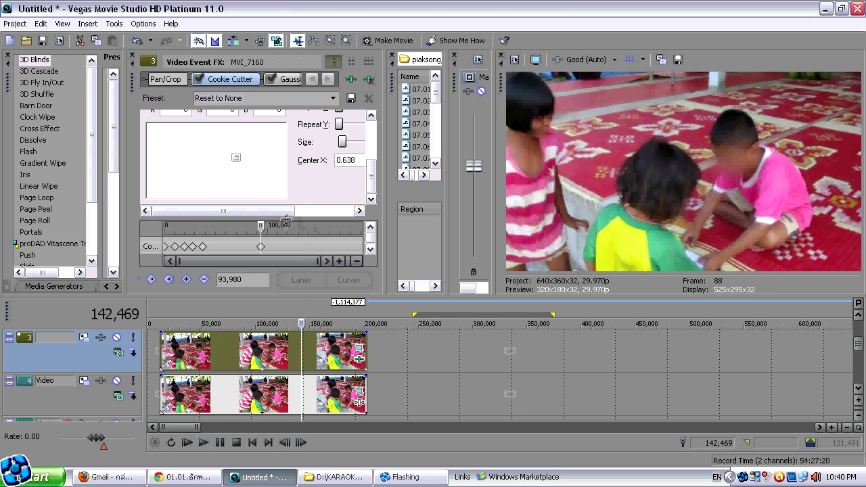
drag(260, 230, 301, 236)
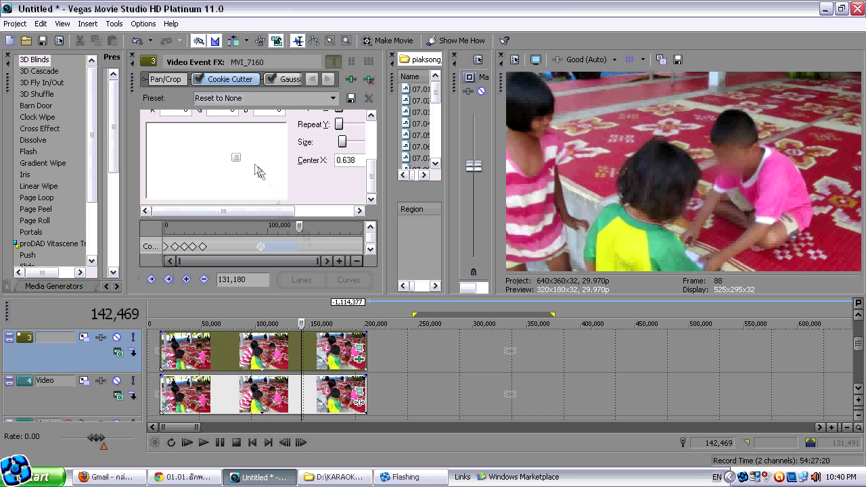
drag(234, 158, 237, 158)
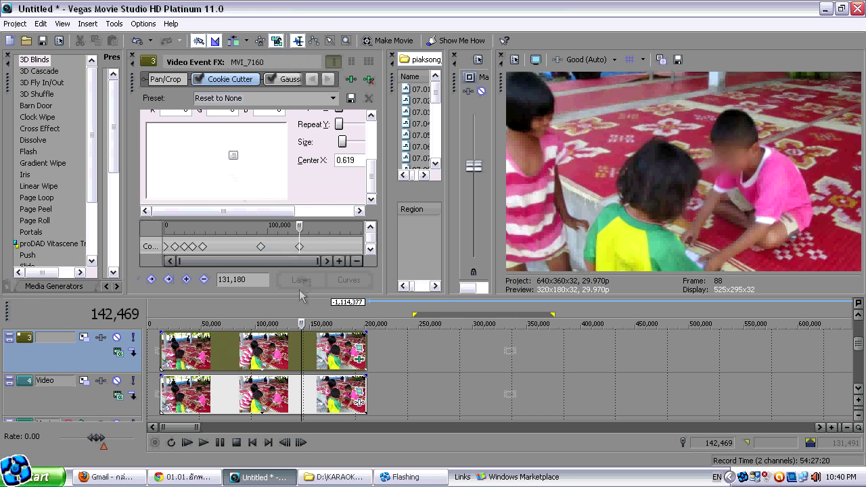
Play on to position 161,161 and add a Cookie Cutter keyframe at 152,065 with the circle on the boy's face at Center X 0.681.
key(space)
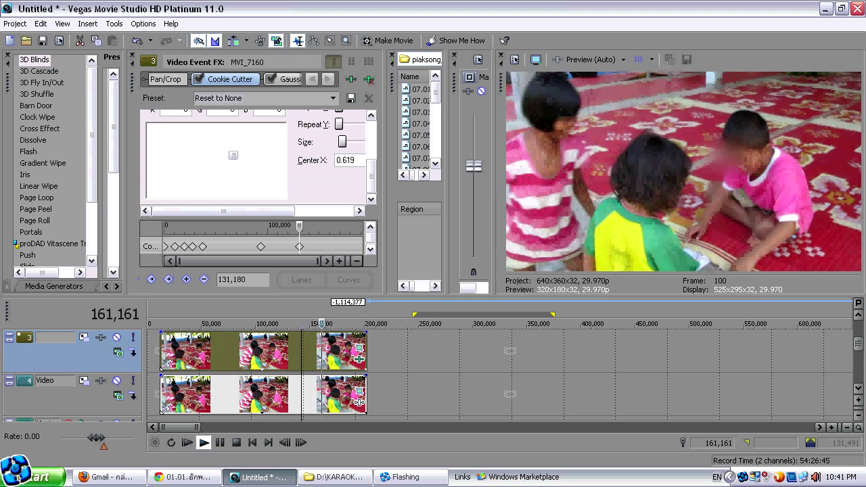
key(space)
drag(298, 227, 321, 227)
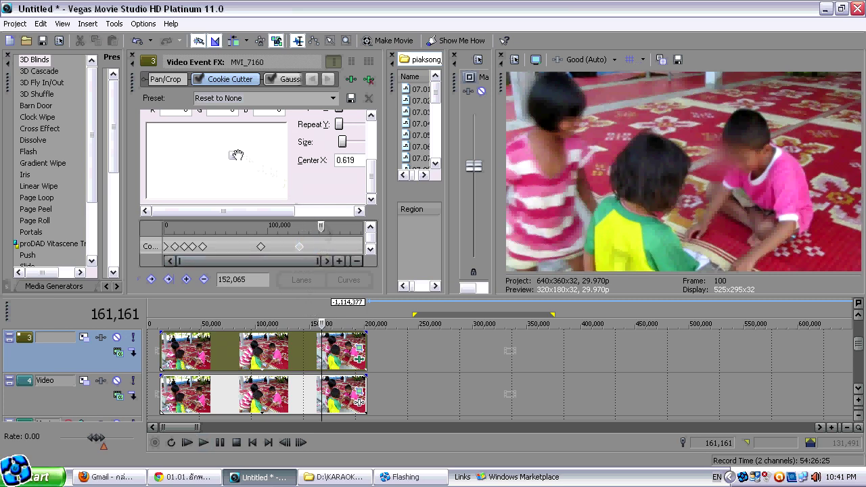
drag(235, 156, 242, 157)
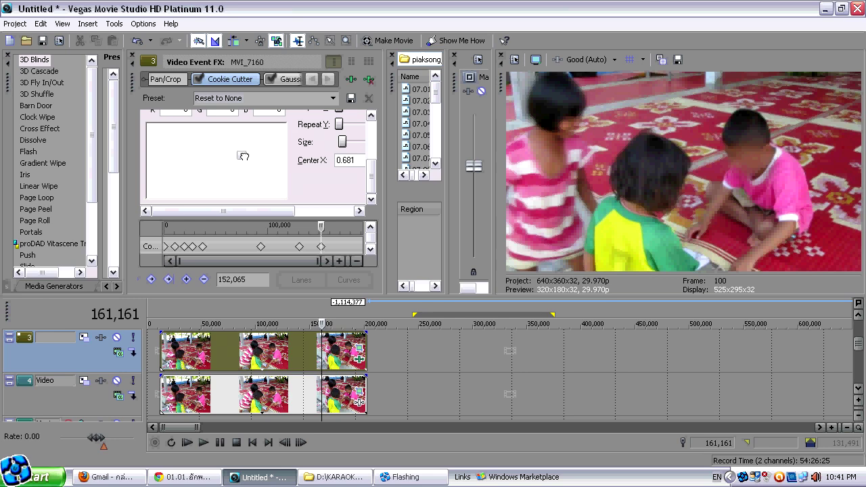
At timeline position 177,129, add a Cookie Cutter keyframe at 168,381 and move the circle onto the boy's face with Center X 0.610.
key(space)
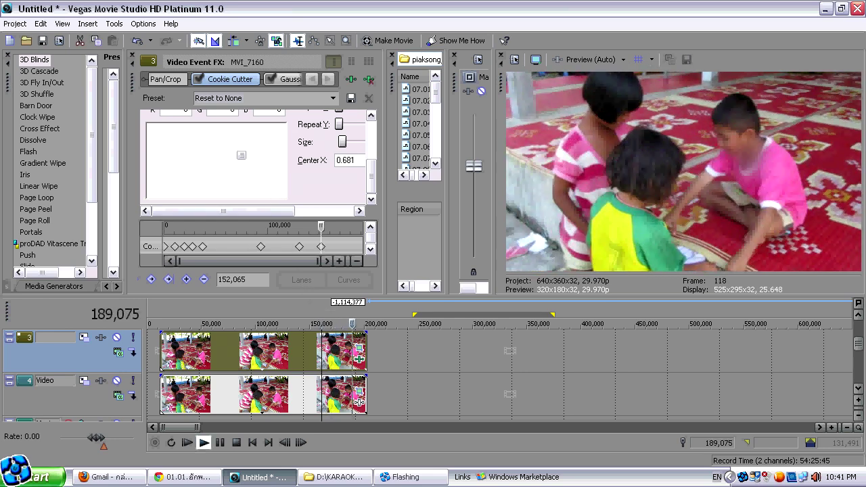
key(space)
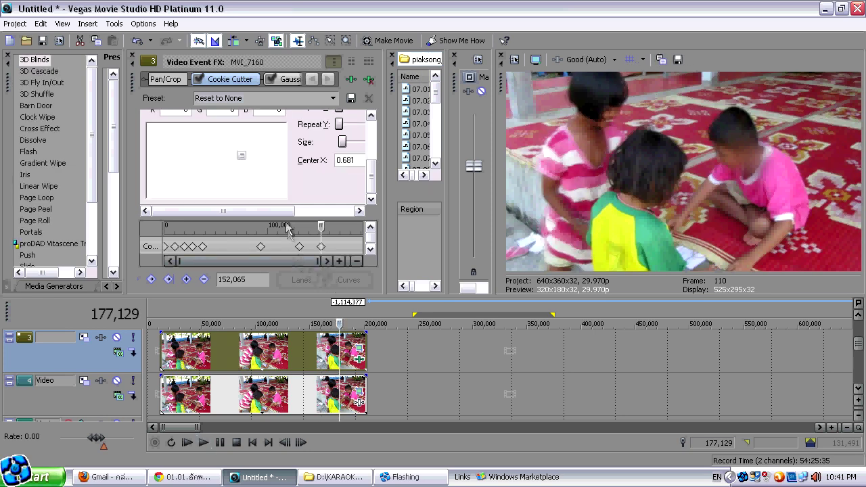
drag(322, 224, 338, 231)
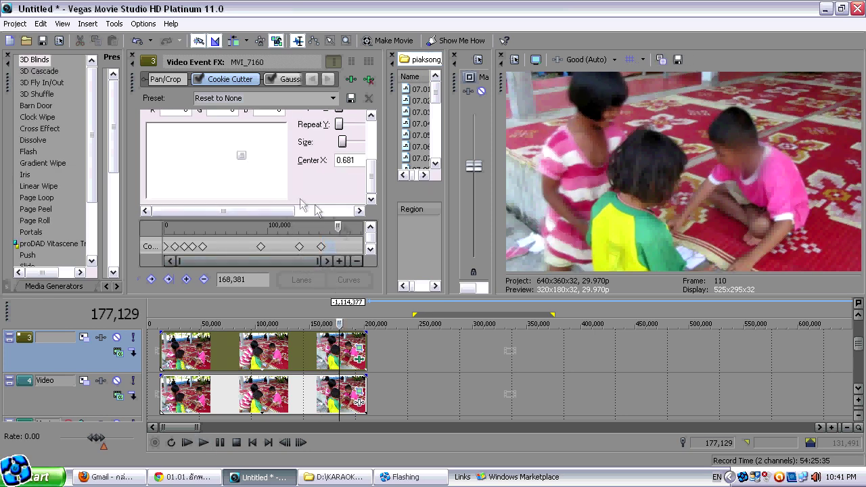
drag(241, 157, 231, 156)
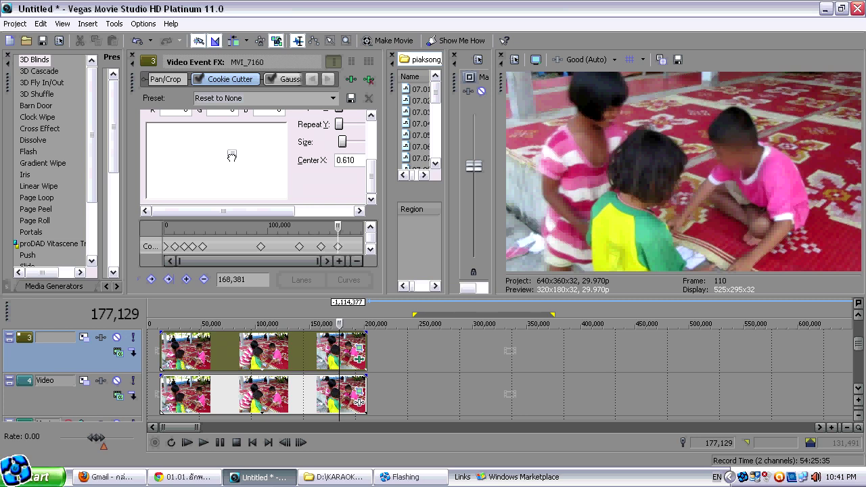
Add Cookie Cutter keyframes at 181,433 with Center X 0.648 and at 190,570 with Center X 0.624, placing the circle over the boy's face.
drag(340, 323, 352, 323)
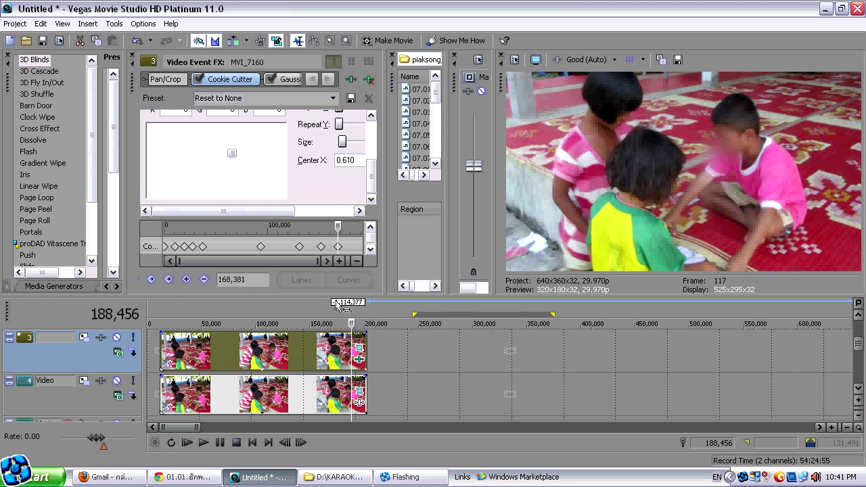
drag(340, 232, 351, 230)
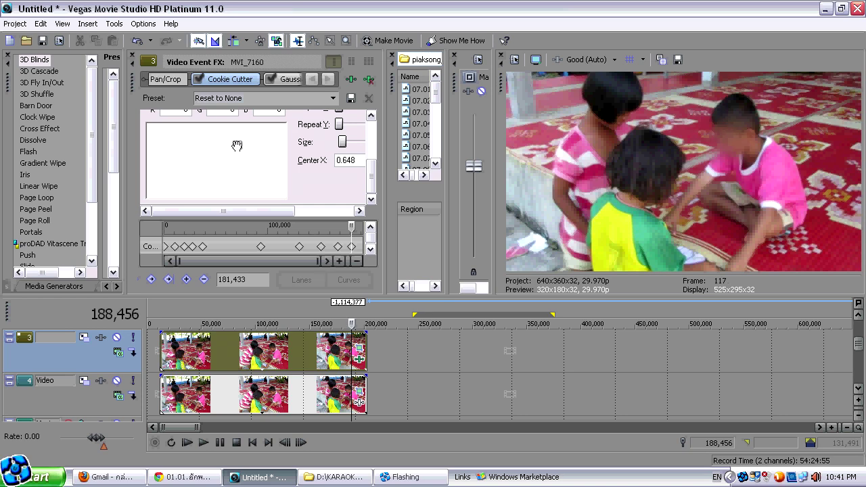
key(space)
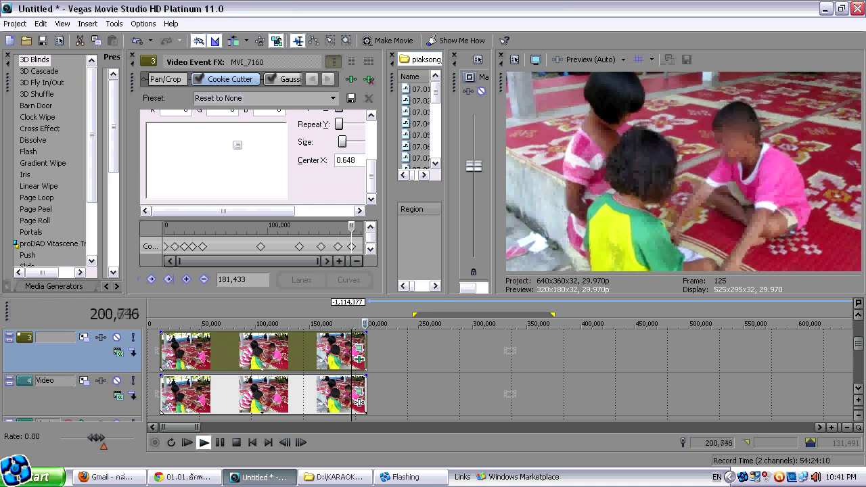
key(space)
key(space)
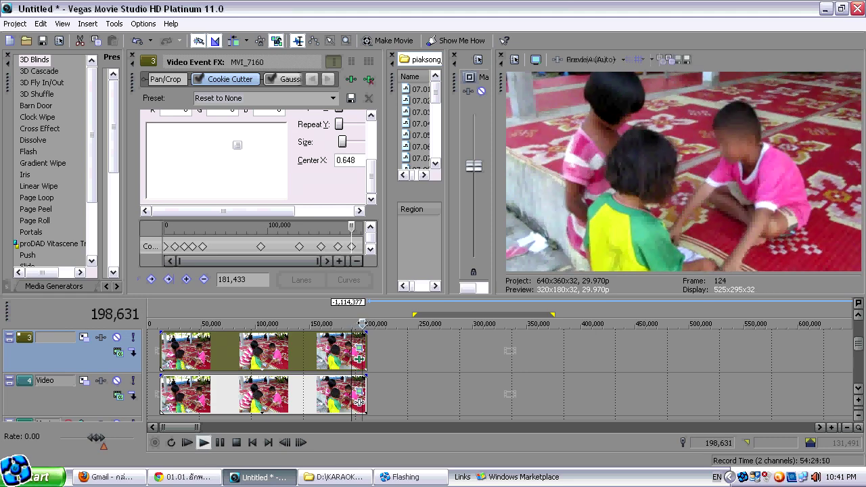
drag(354, 230, 362, 230)
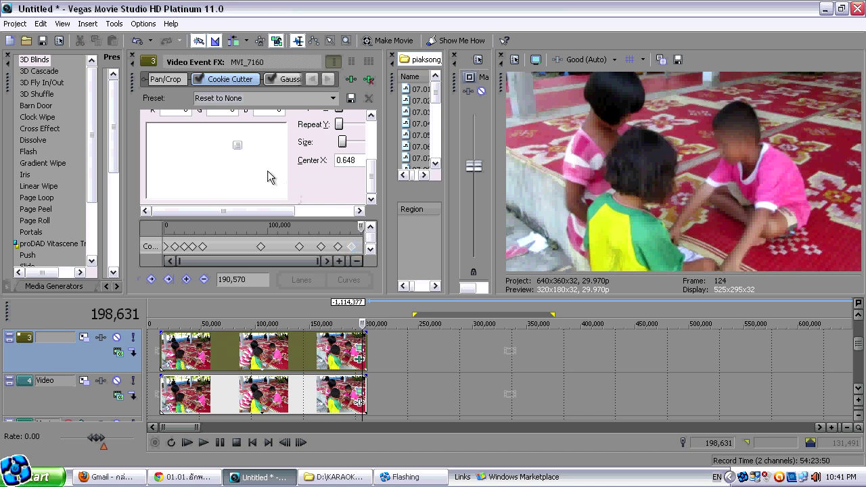
drag(236, 148, 237, 159)
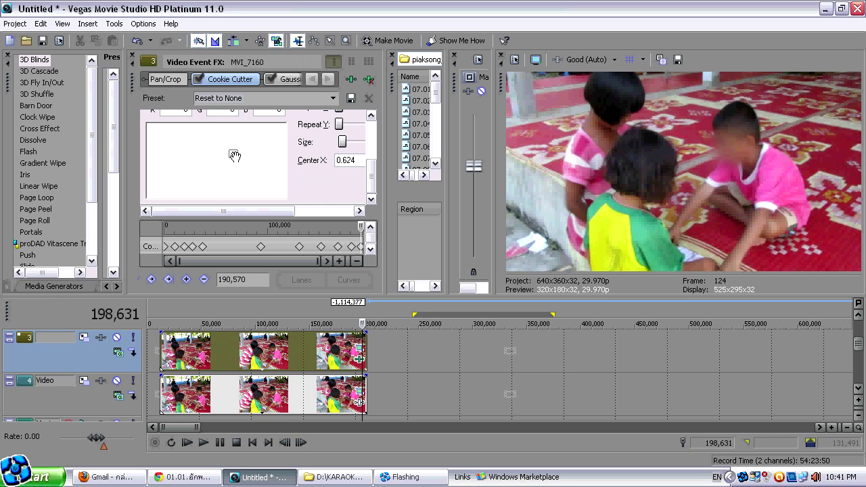
Play the video from its beginning to check how the blur follows the boy's face.
click(163, 353)
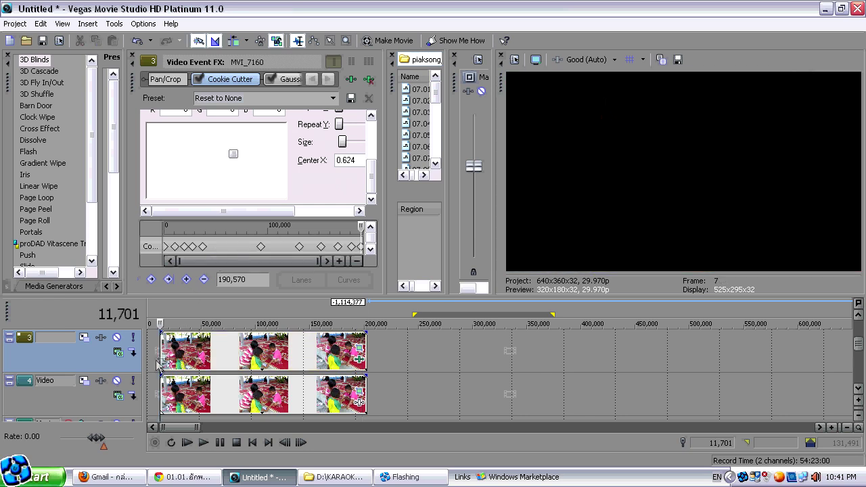
click(202, 444)
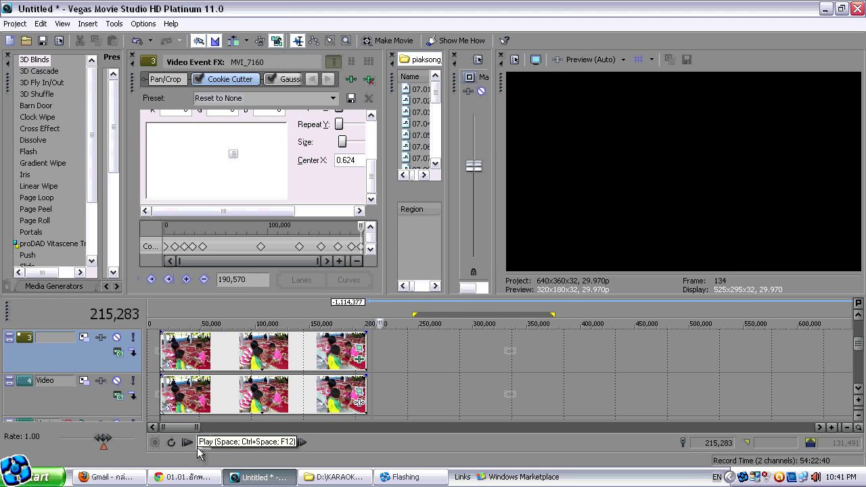
click(200, 443)
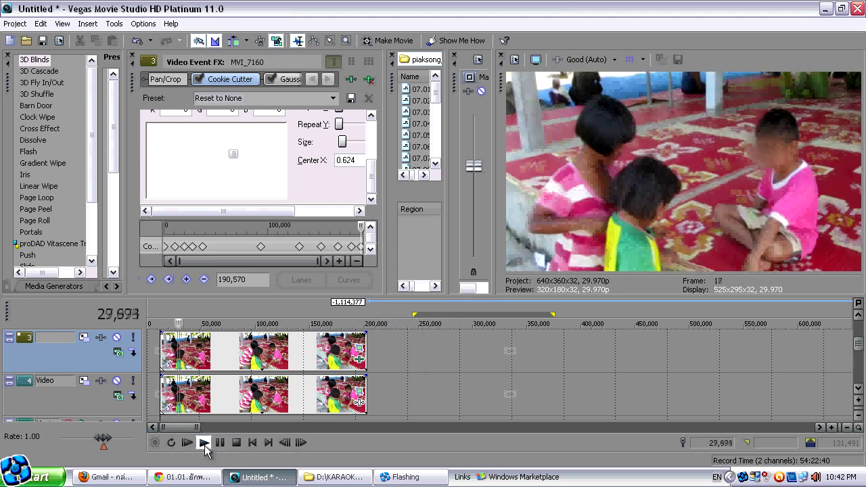
click(202, 443)
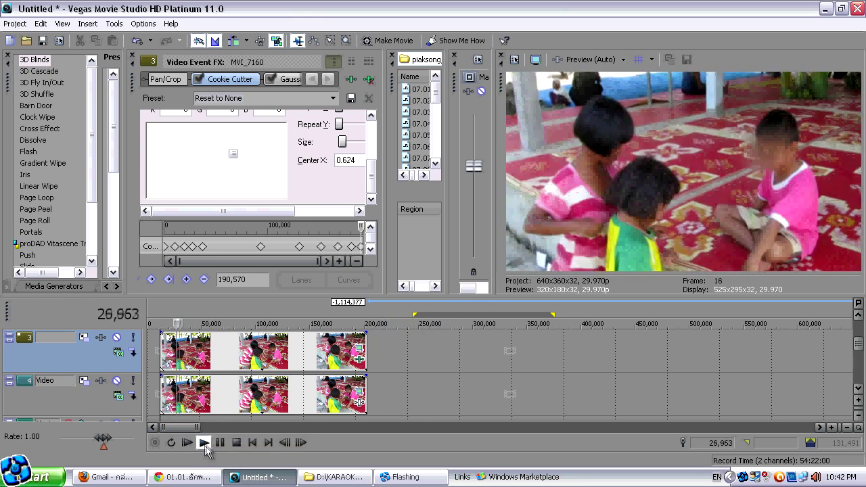
Pause playback at position 82,254 and add a Cookie Cutter keyframe at 71,138, moving the circle onto the boy's face with Center X 0.729.
click(219, 444)
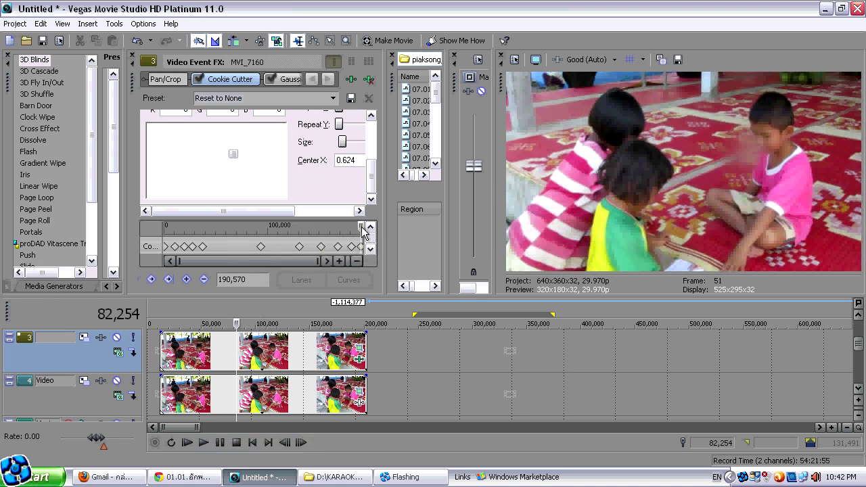
drag(362, 232, 238, 240)
drag(240, 153, 246, 147)
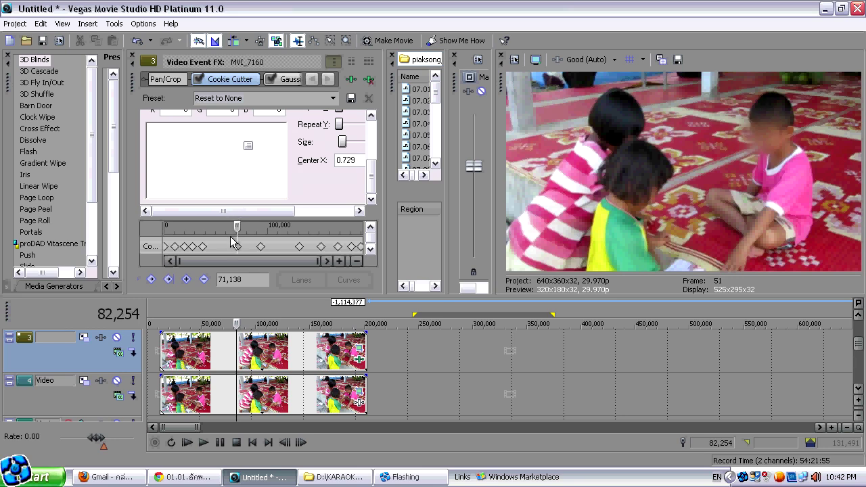
Replay the video through to its end to review the face blur, and return to position 79,607 on the duplicated clip.
key(Left)
drag(235, 324, 213, 325)
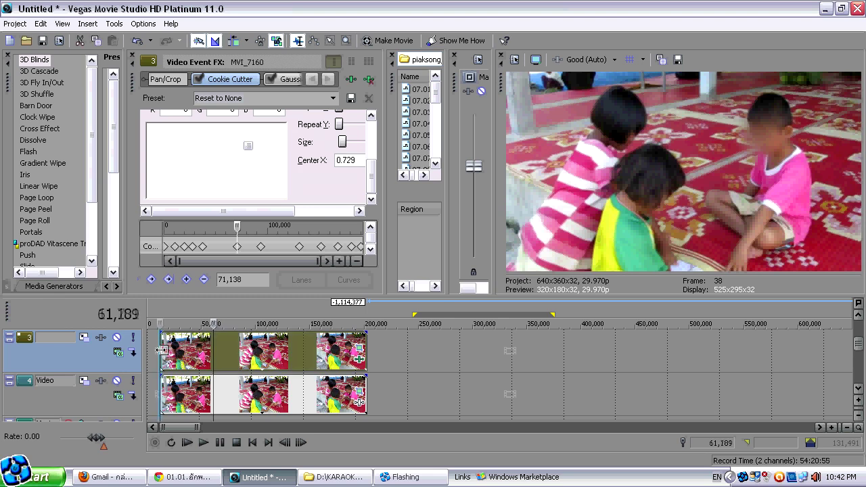
click(220, 443)
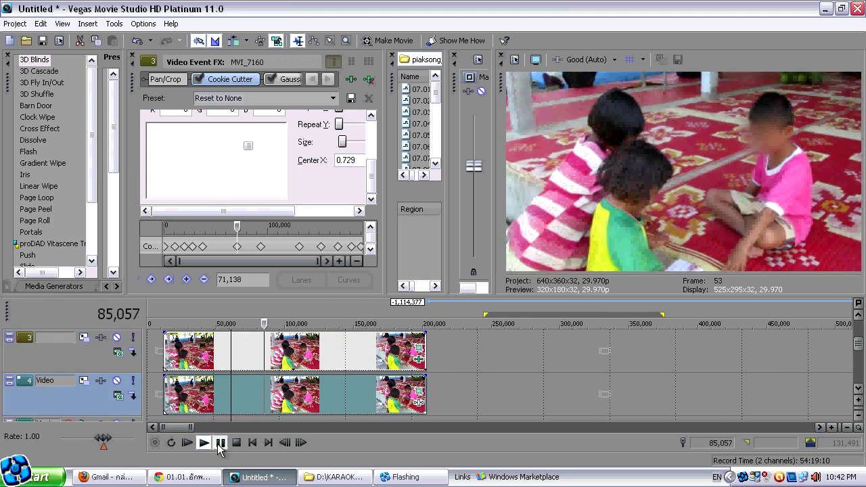
click(220, 443)
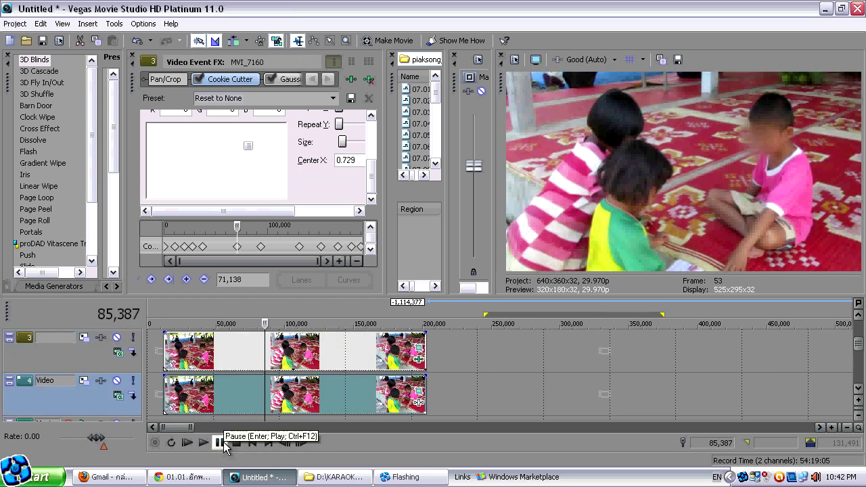
click(220, 442)
click(220, 443)
click(219, 442)
click(220, 443)
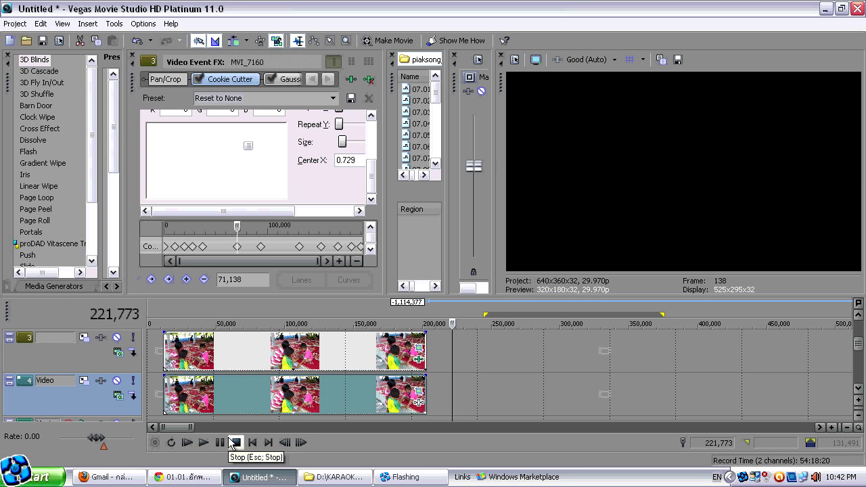
click(255, 352)
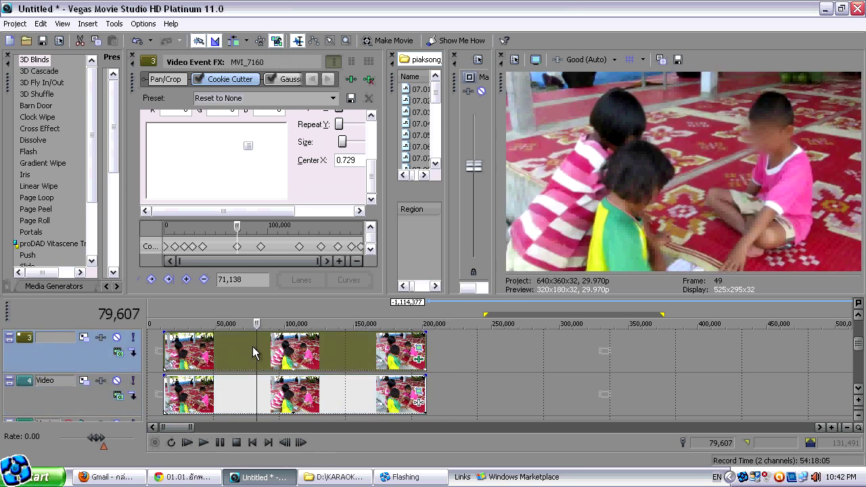